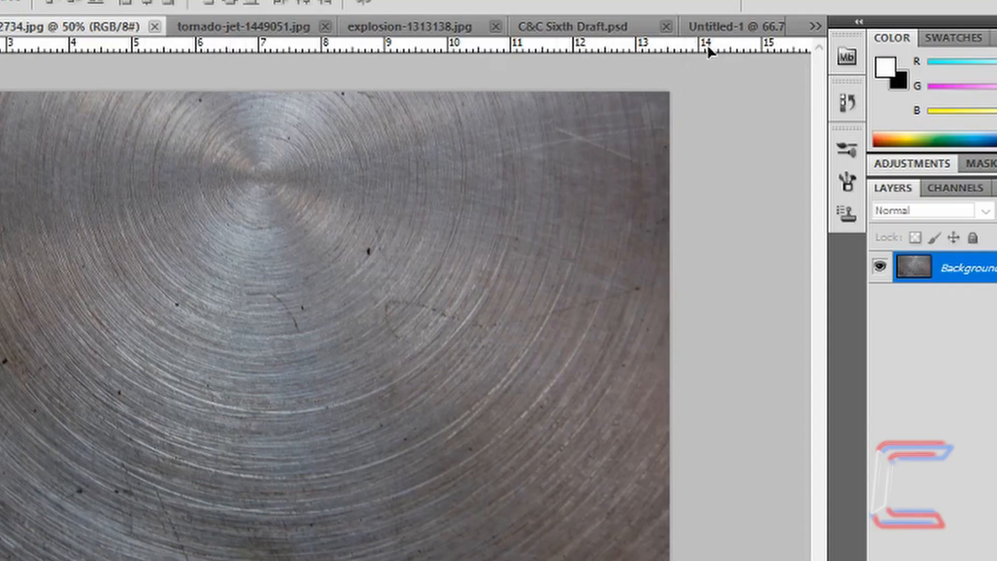
- Copy the steel texture image into the Untitled-1 document and rename its new layer Metal
click(717, 26)
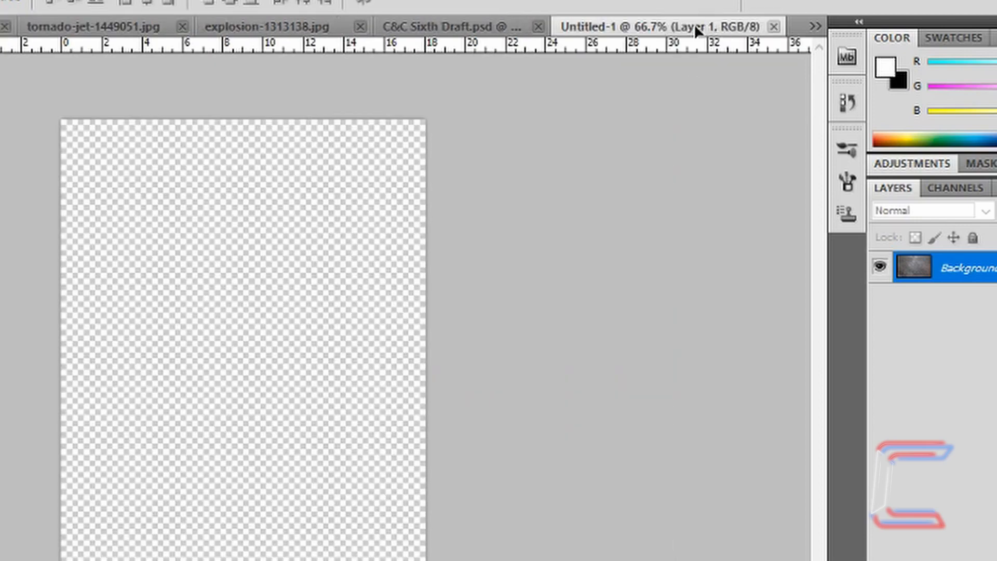
drag(693, 23, 251, 308)
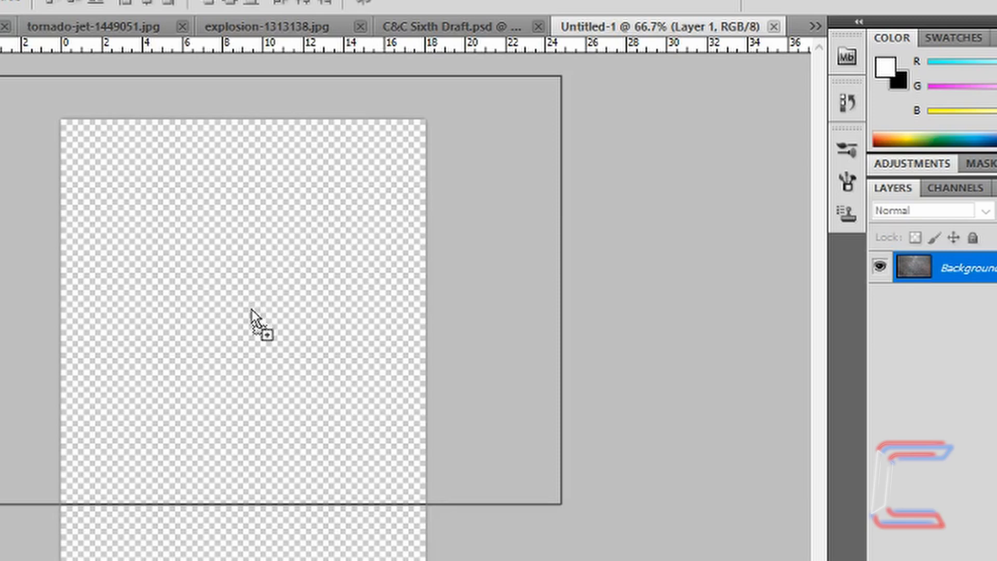
drag(251, 308, 256, 312)
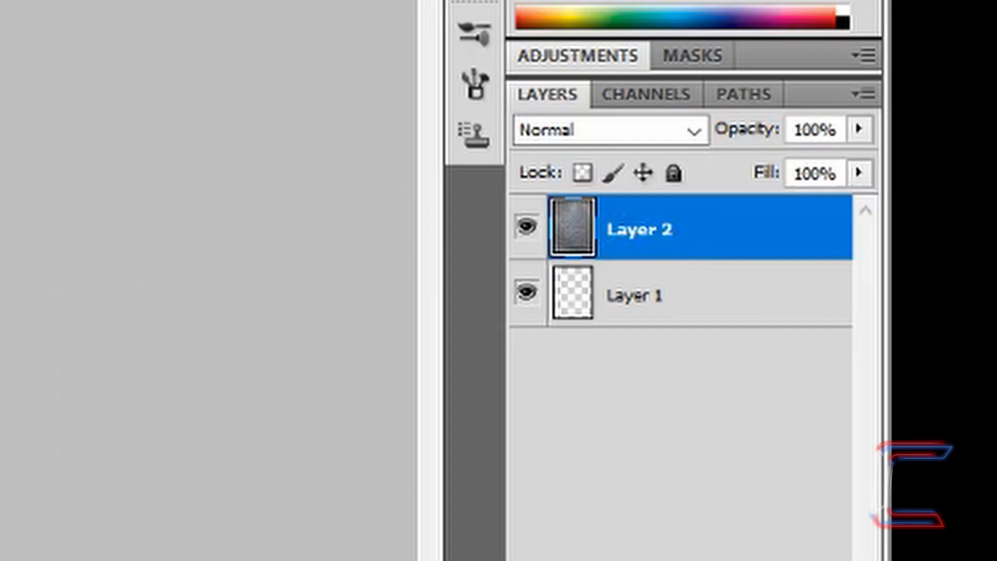
double_click(642, 238)
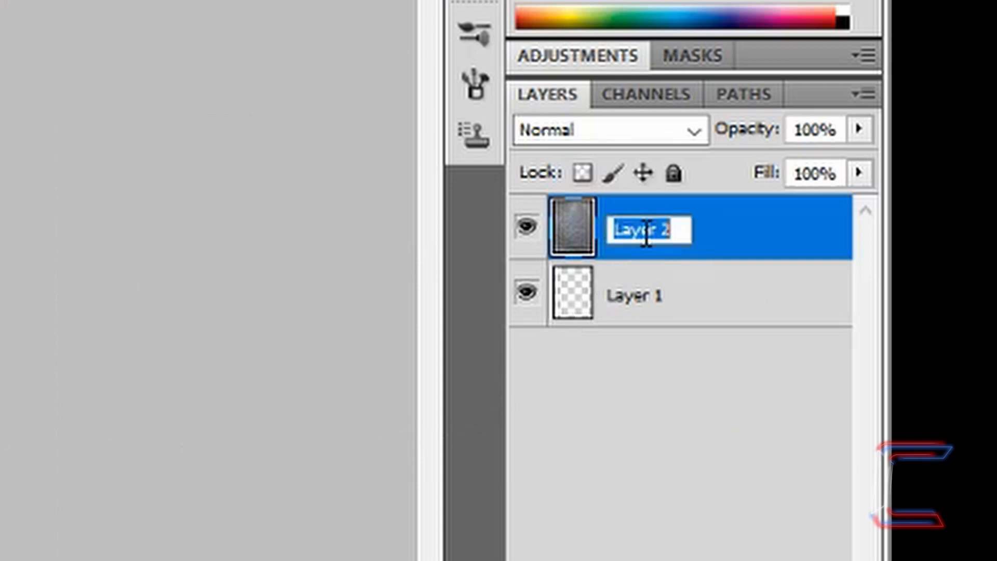
text(Metal)
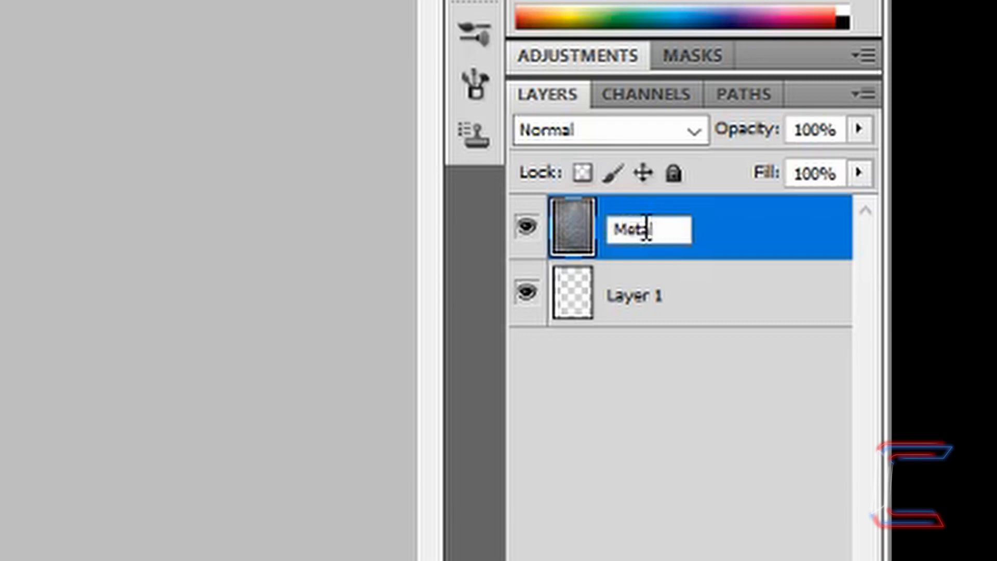
key(Return)
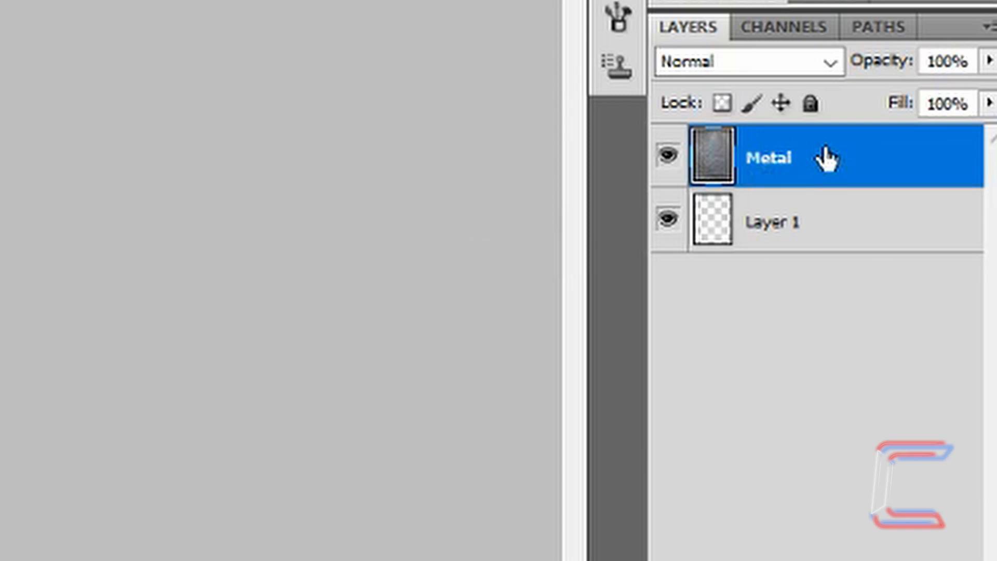
- Duplicate the Metal layer as Metal copy within the Untitled-1 document
right_click(825, 150)
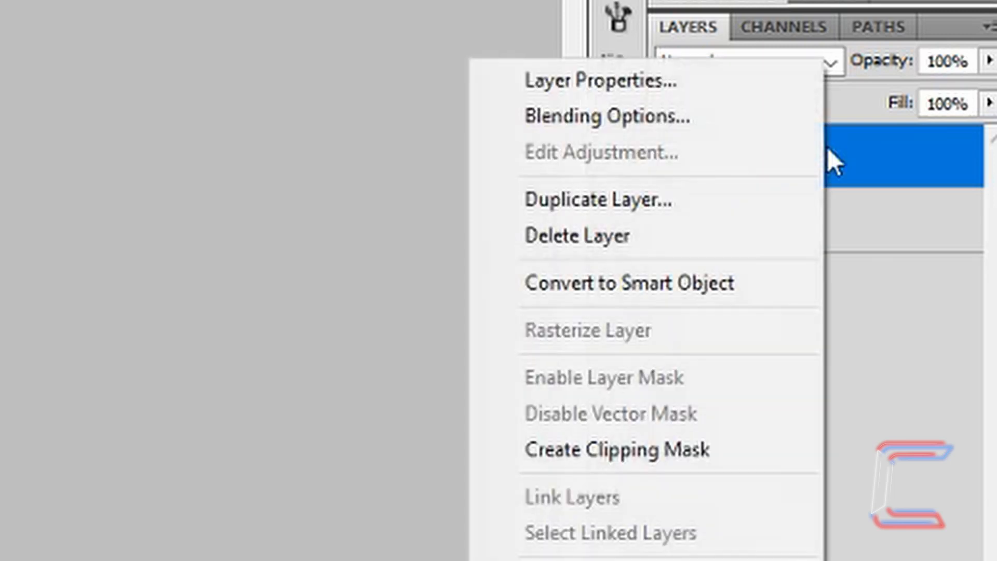
click(706, 199)
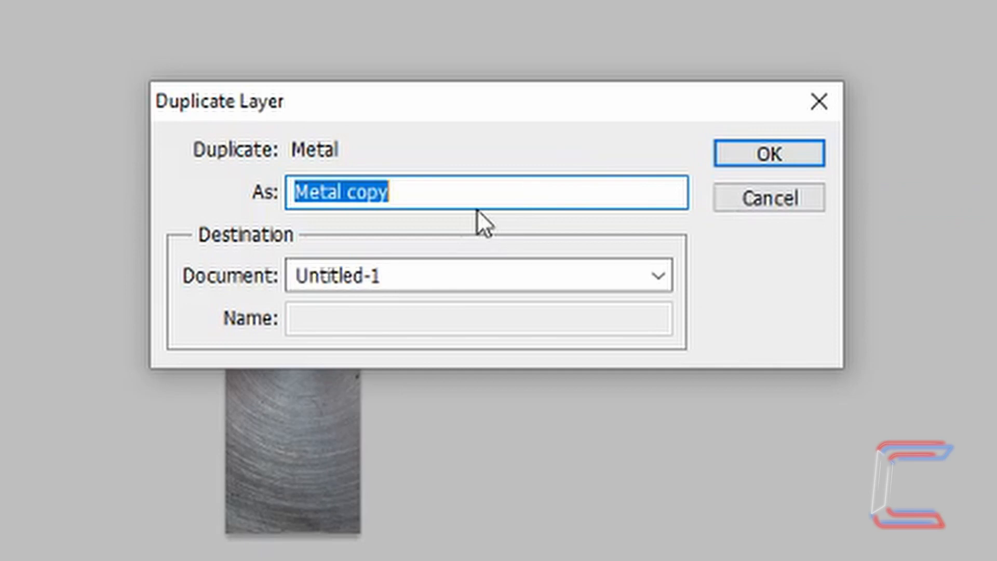
click(757, 150)
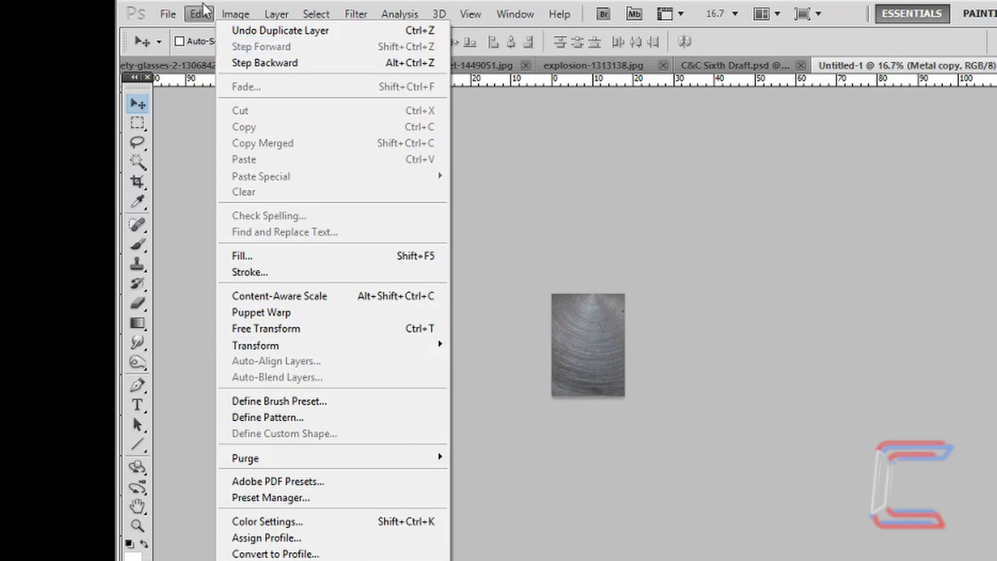
- Flip the Metal copy layer vertically and move it upward to mirror the texture above the original
mouse_move(313, 347)
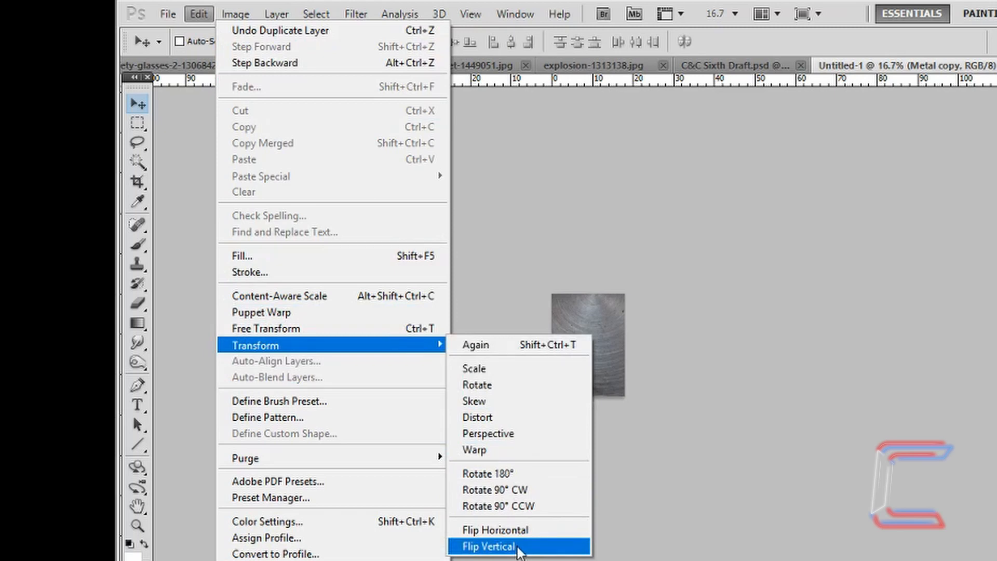
click(518, 548)
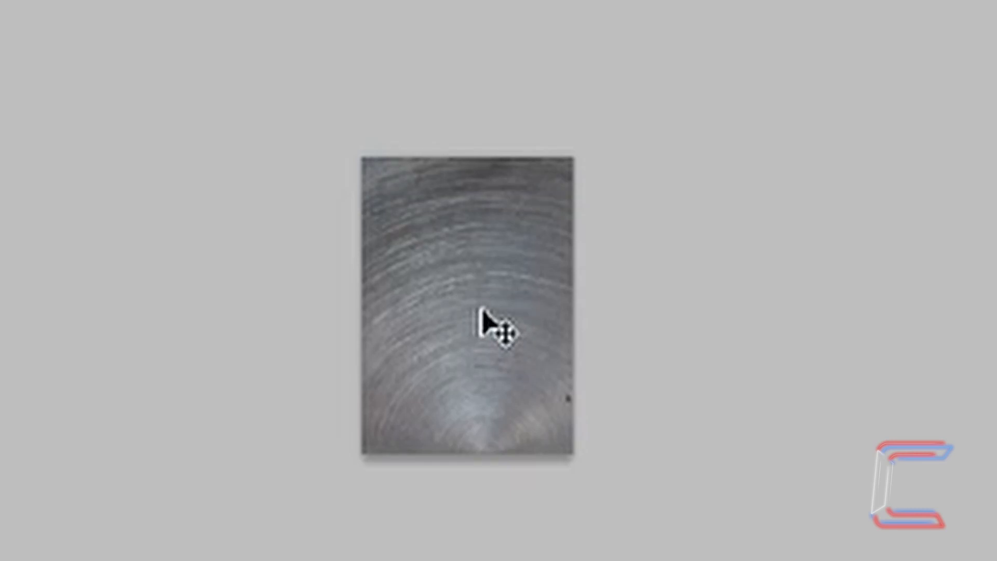
drag(480, 310, 470, 99)
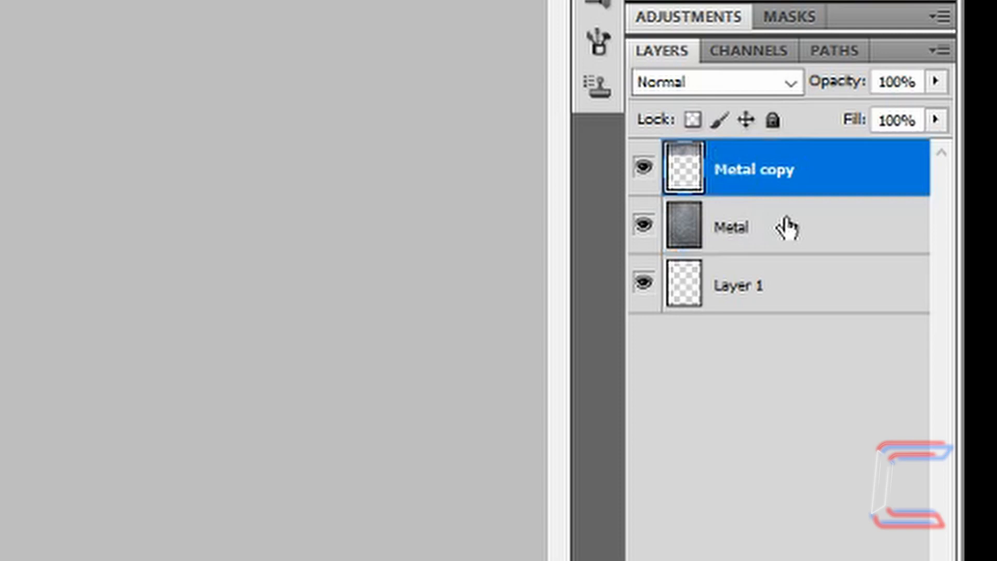
- Scale the Metal and Metal copy layers down together with Free Transform and reposition them to cover the whole canvas
shift+click(786, 227)
click(356, 45)
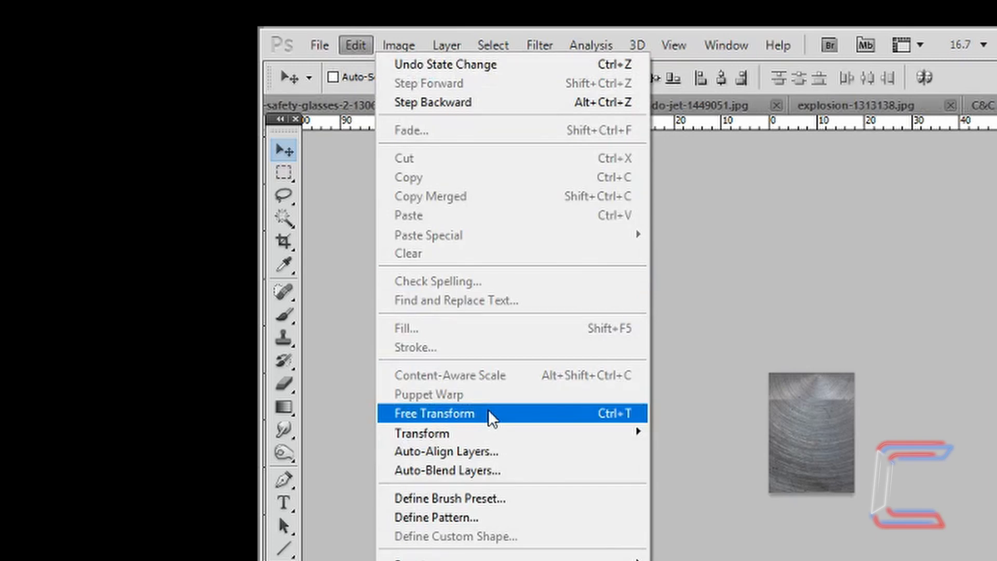
click(528, 413)
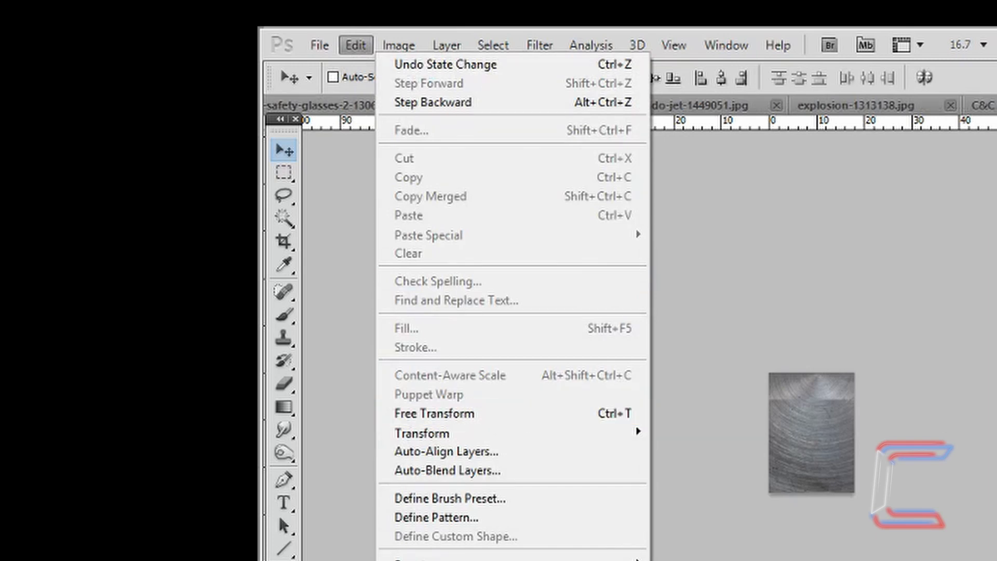
click(595, 415)
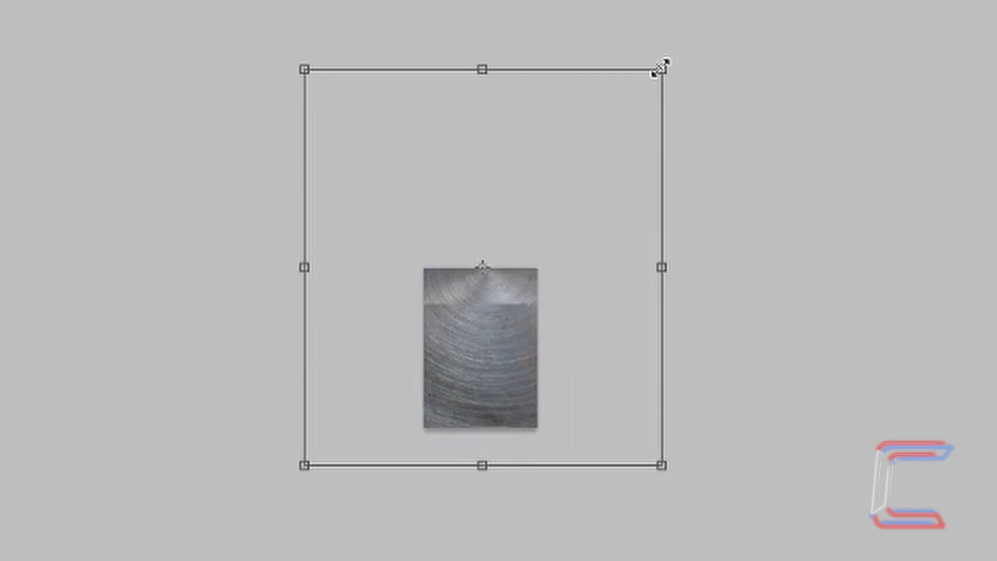
drag(659, 68, 518, 315)
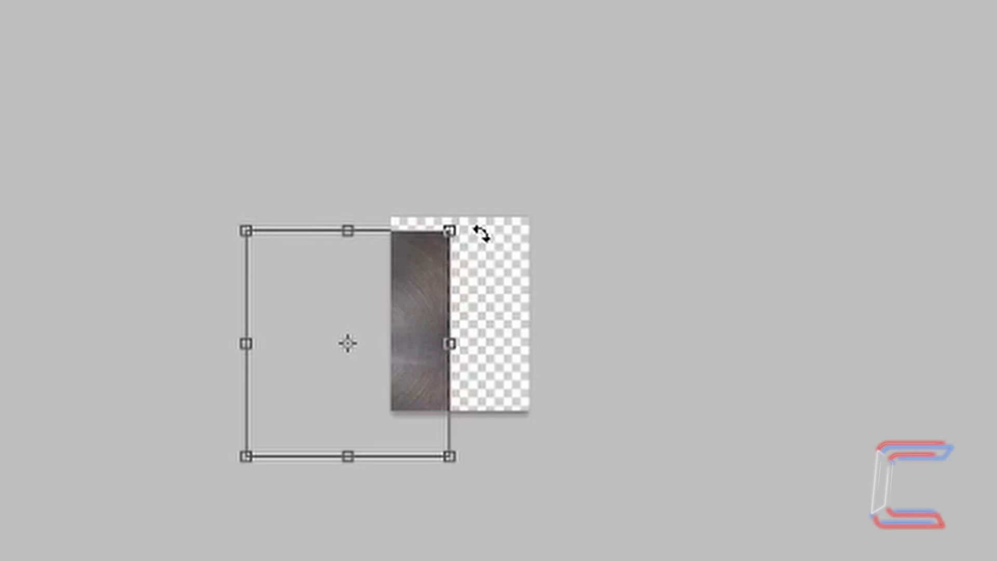
key(Return)
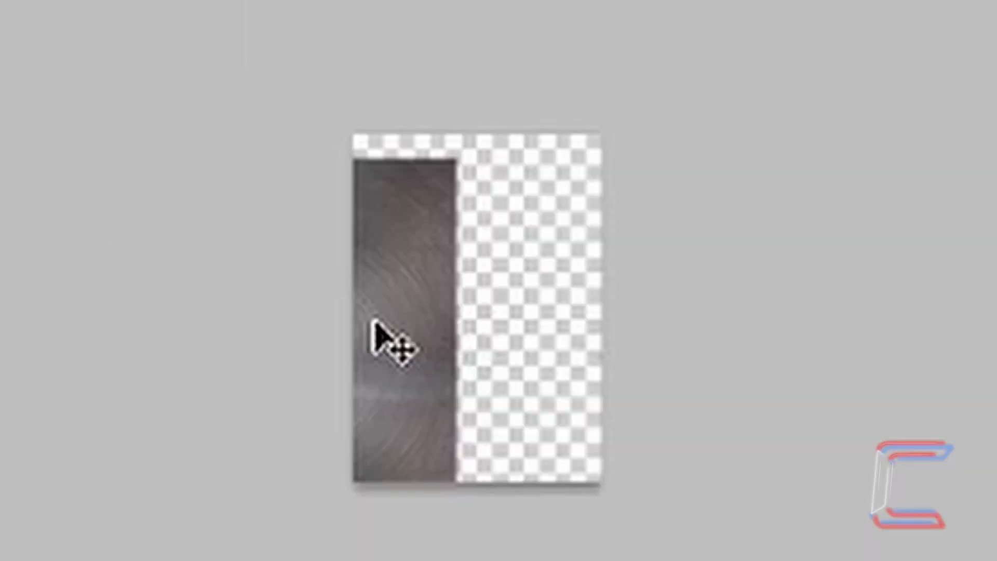
mouse_move(373, 321)
mouse_down()
mouse_move(452, 338)
mouse_move(522, 313)
mouse_move(574, 260)
mouse_move(549, 266)
mouse_up()
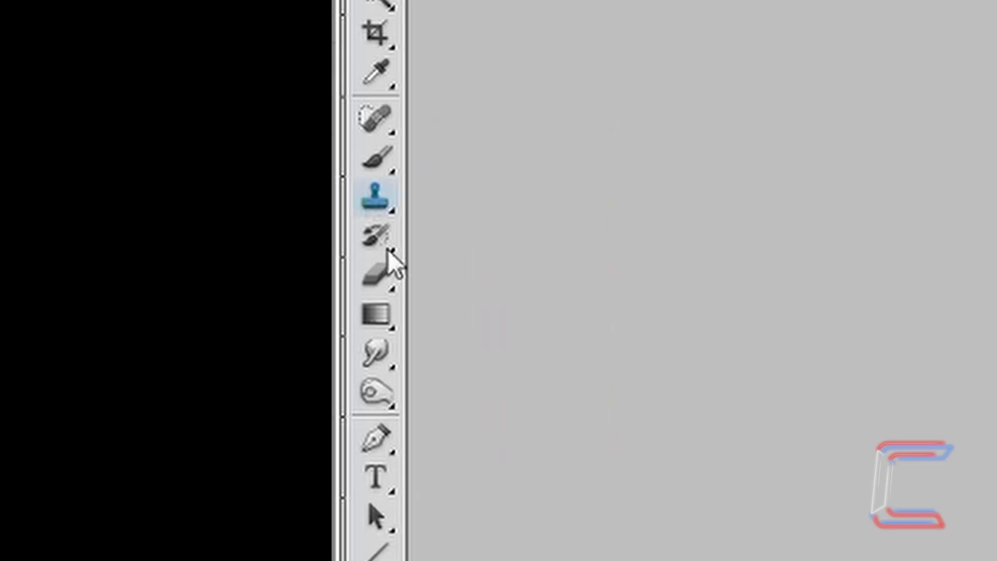
- Set up the Eraser tool with an 85 px brush size and 40% opacity
click(388, 306)
click(389, 278)
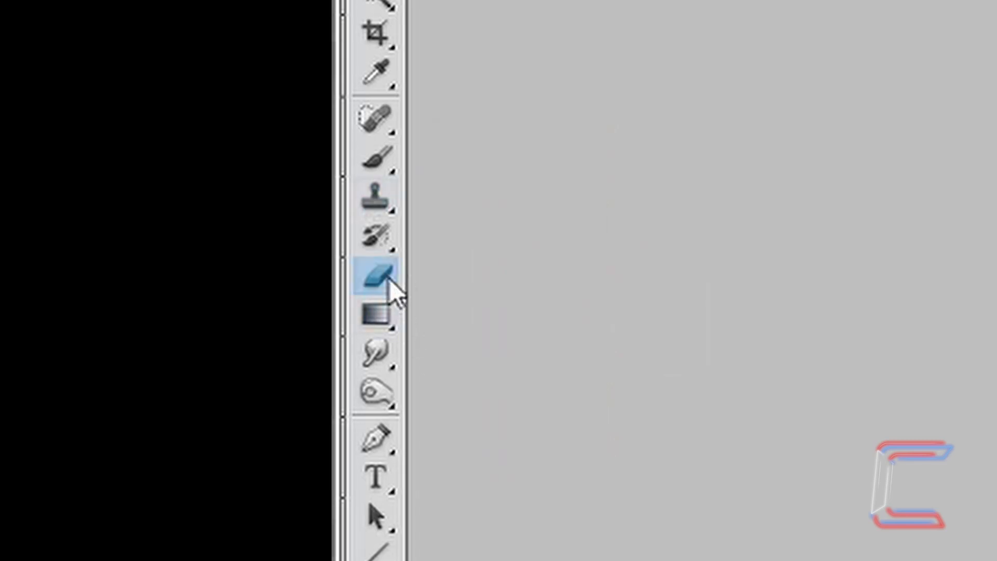
click(482, 287)
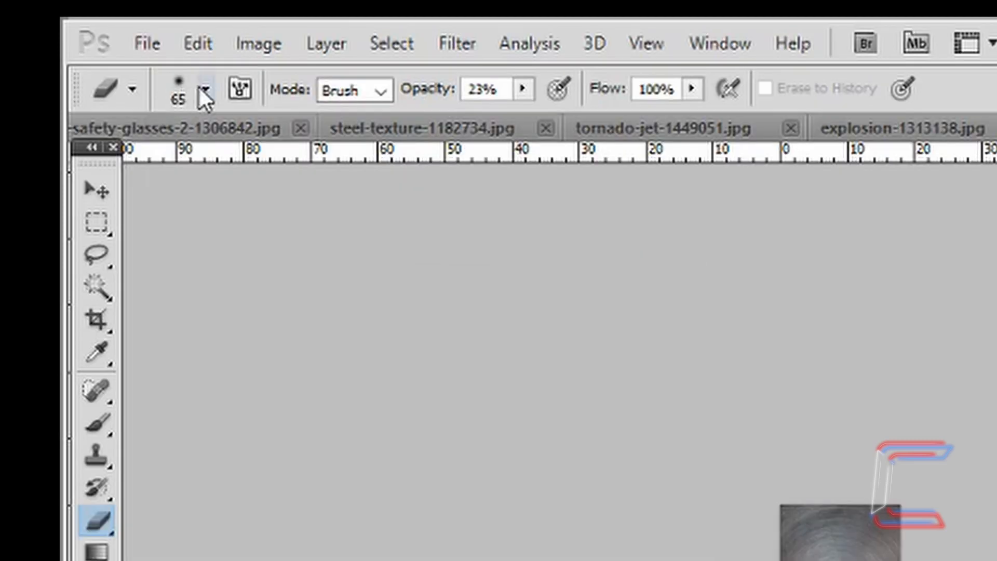
click(203, 95)
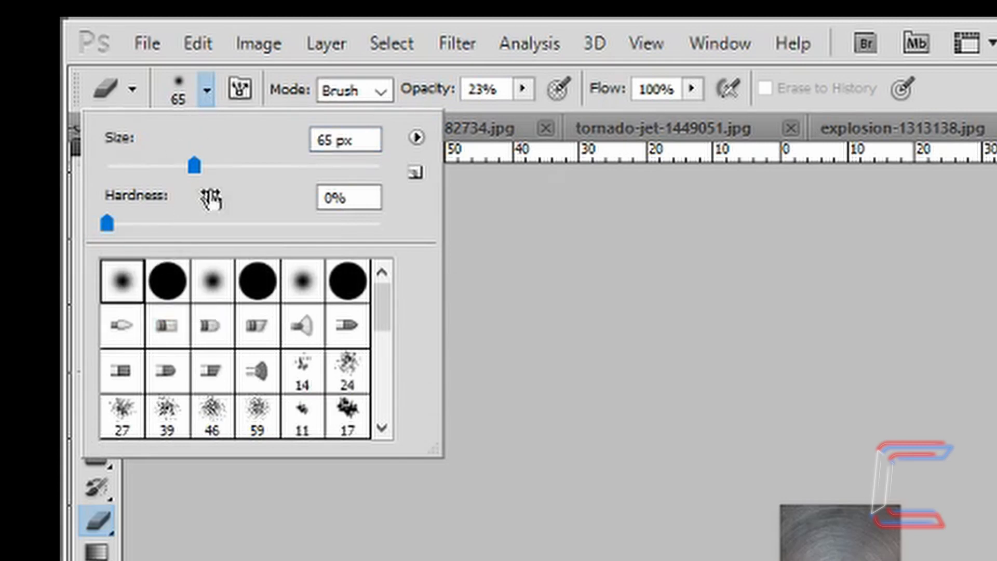
double_click(324, 139)
text(85)
key(Return)
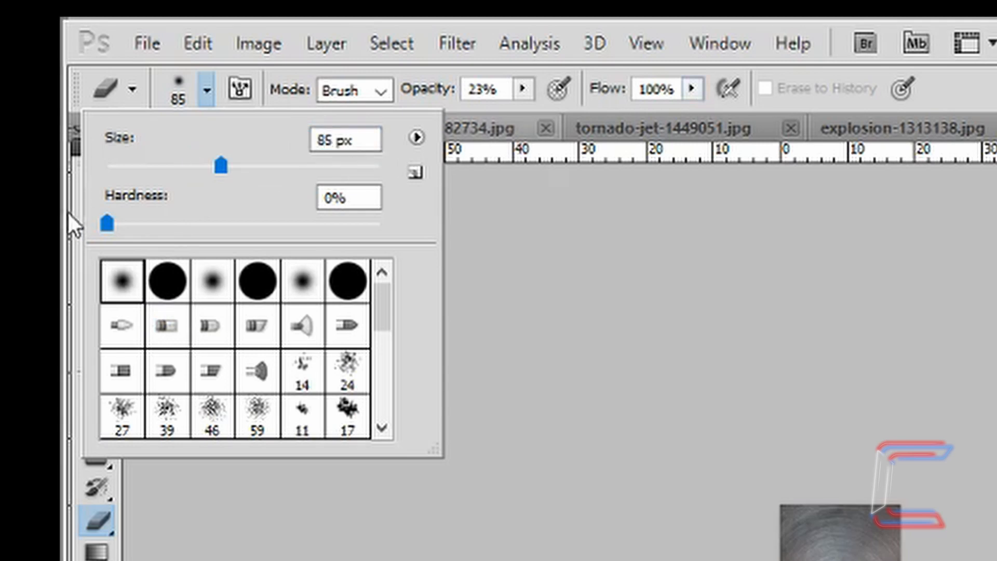
click(474, 89)
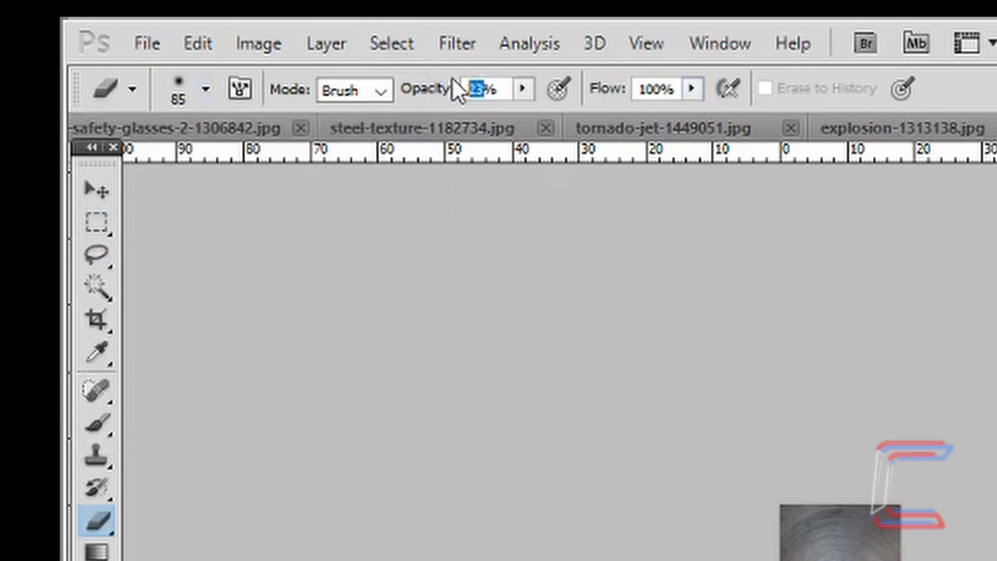
text(40)
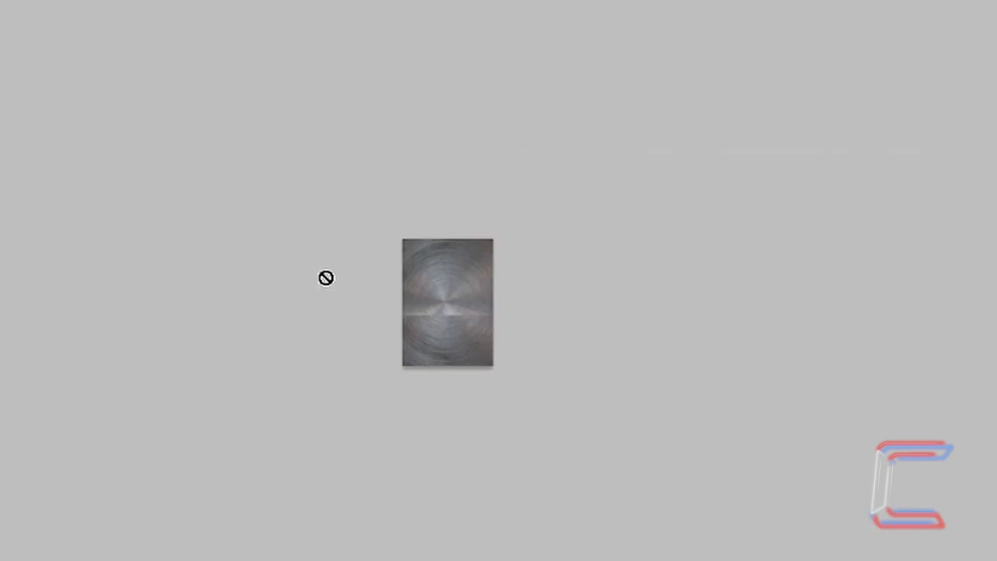
- Erase along the horizontal seam at the lower edge of the Metal copy layer to blend the two textures
key(ctrl+plus)
key(ctrl+plus)
key(ctrl+plus)
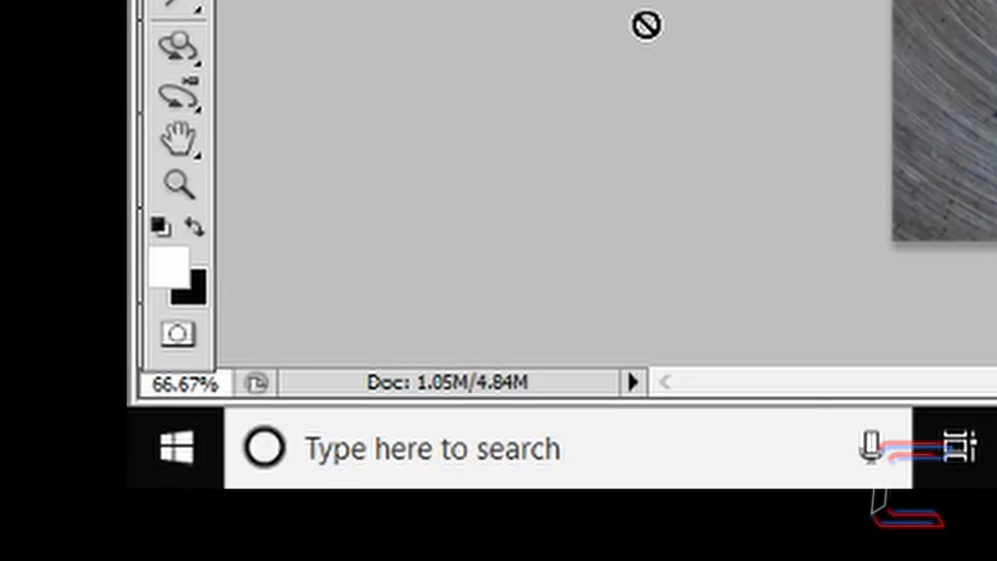
click(806, 226)
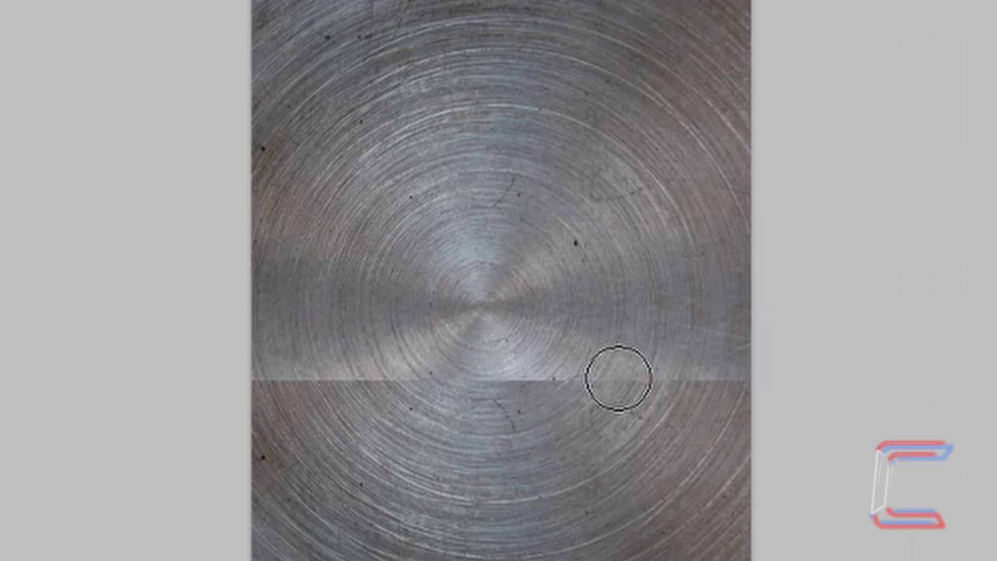
mouse_move(618, 377)
mouse_down()
mouse_move(539, 371)
mouse_move(472, 385)
mouse_move(300, 373)
mouse_up()
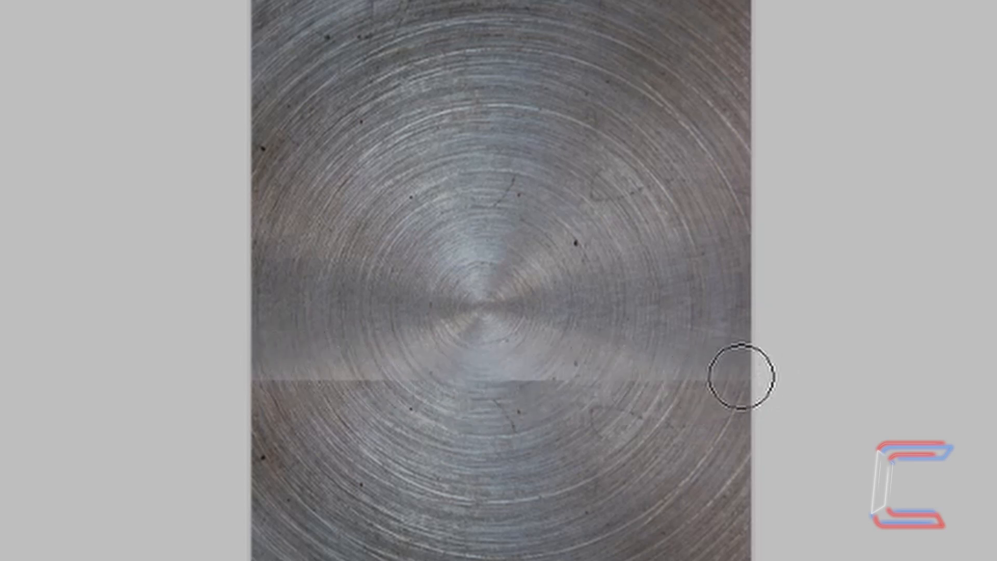
mouse_move(501, 387)
mouse_down()
mouse_move(712, 373)
mouse_move(436, 394)
mouse_move(403, 376)
mouse_move(340, 388)
mouse_move(322, 373)
mouse_move(277, 378)
mouse_move(726, 378)
mouse_move(340, 400)
mouse_move(296, 393)
mouse_move(581, 379)
mouse_up()
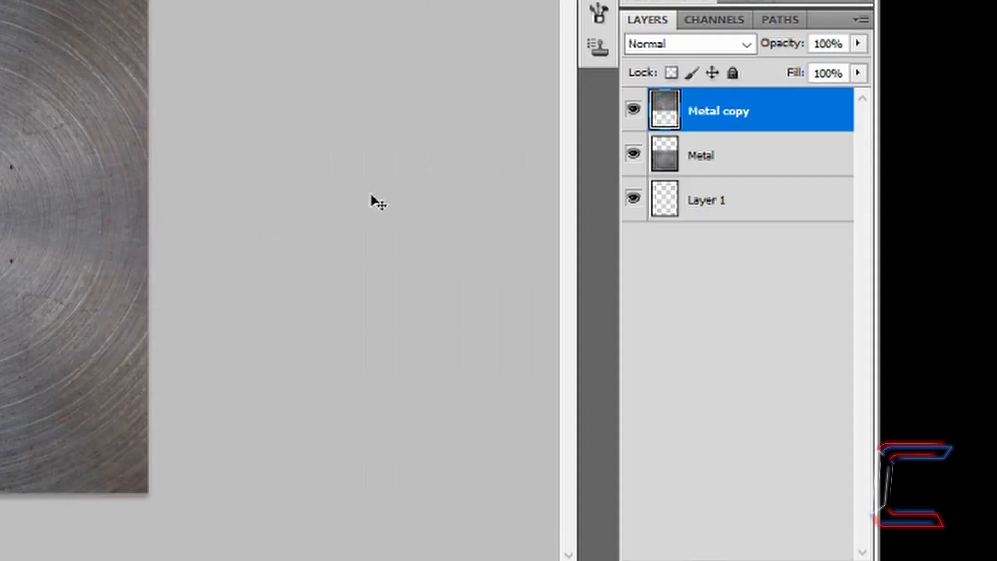
- Merge the Metal and Metal copy layers and rename the merged layer Metal Background
shift+click(738, 155)
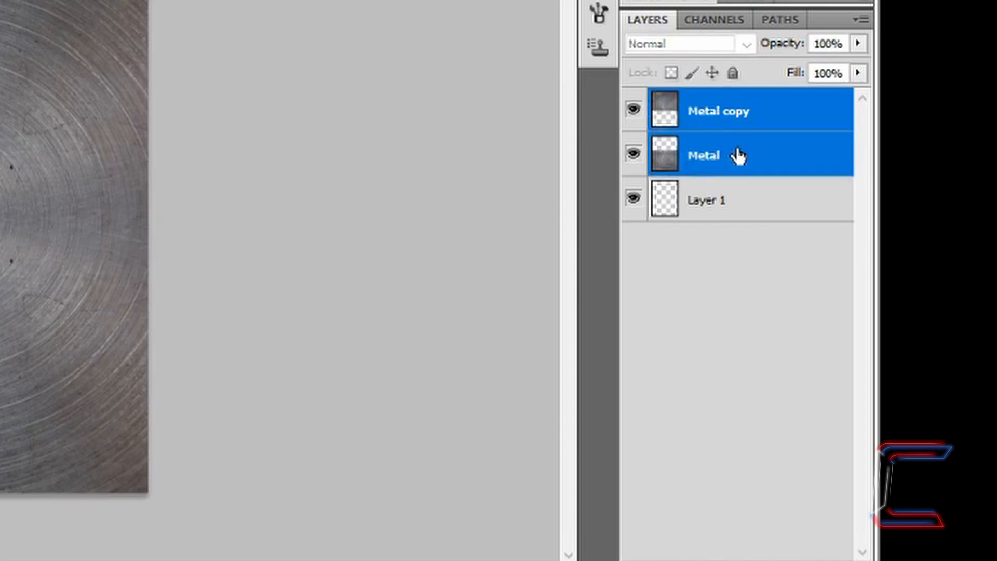
right_click(771, 151)
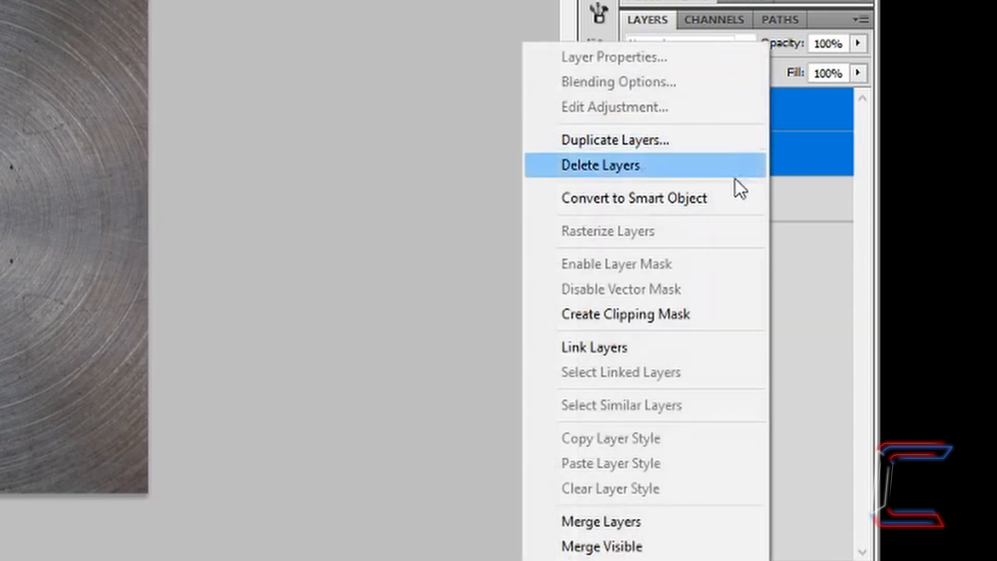
click(625, 523)
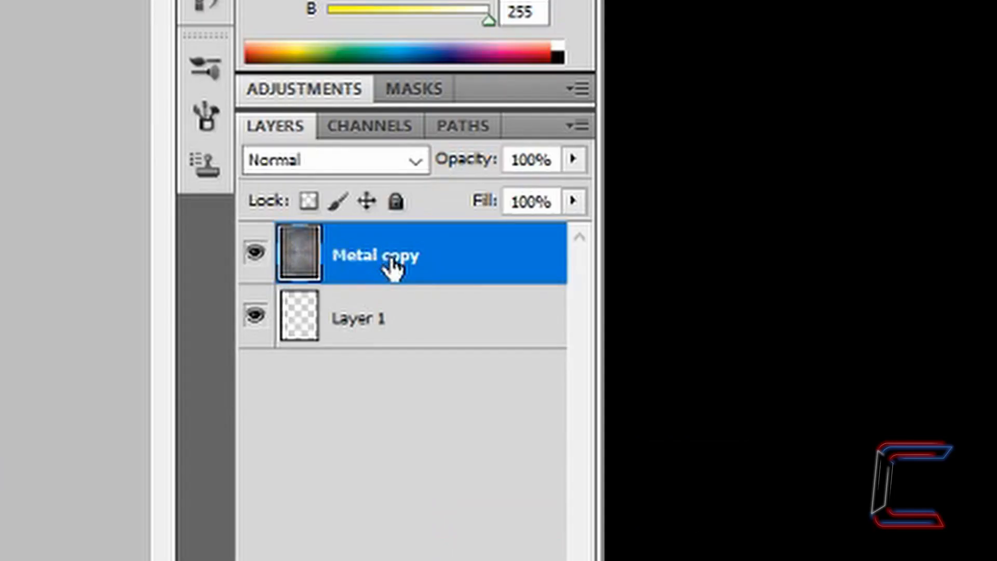
double_click(389, 259)
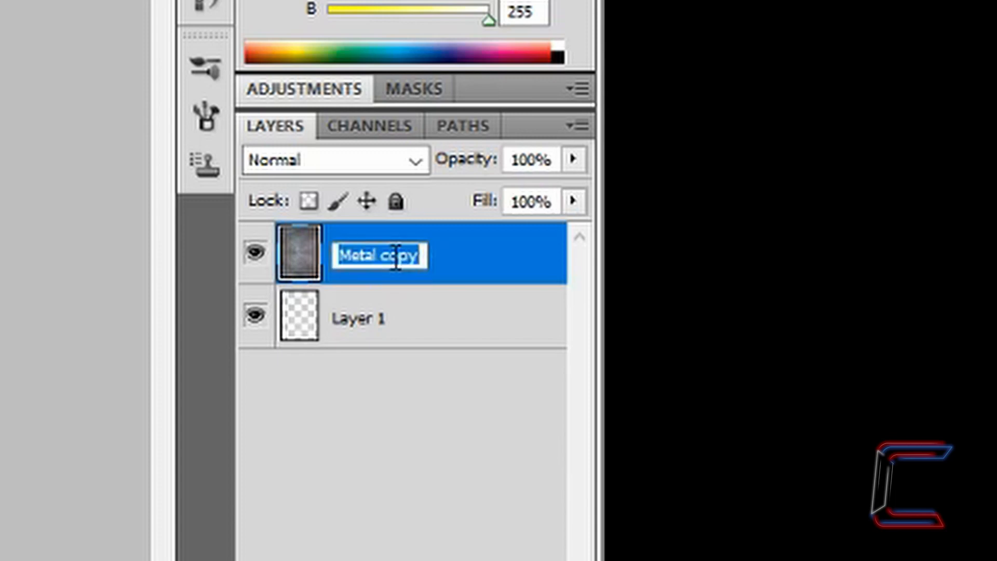
text(Metal Backgr)
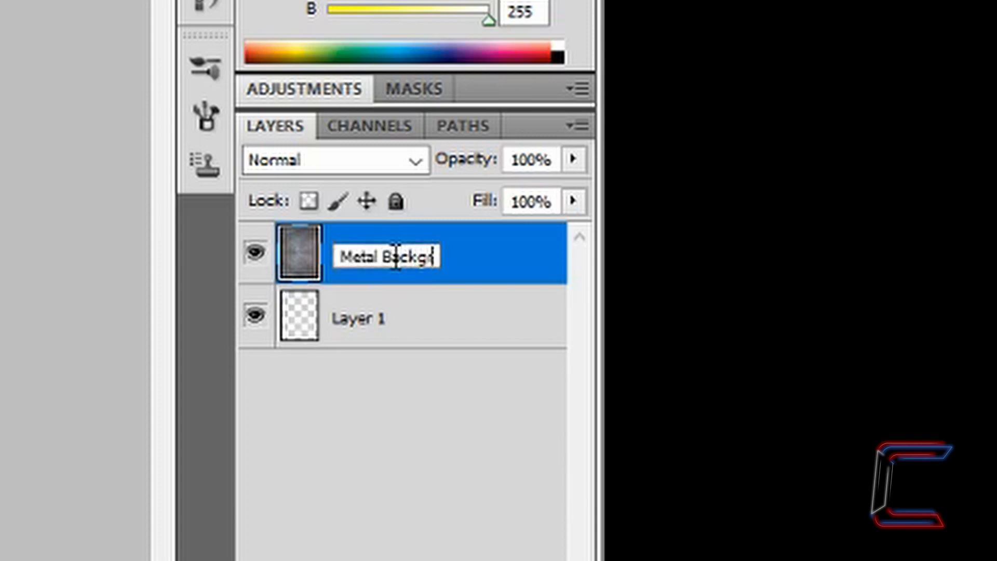
text(ound)
key(Return)
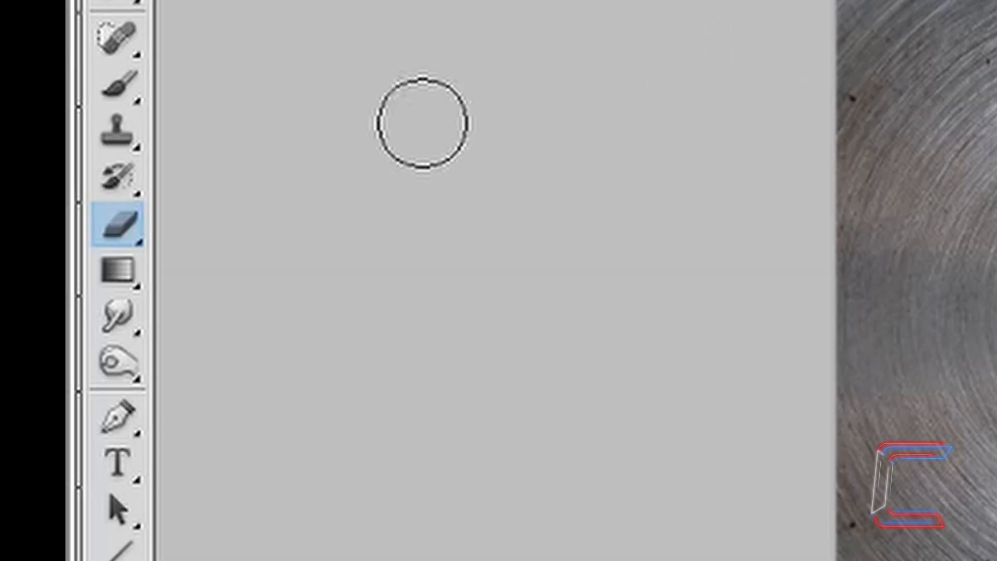
- Select the Gradient tool and define a solid custom olive-to-teal gradient with dark olive green for the colour stop at 0%
click(130, 294)
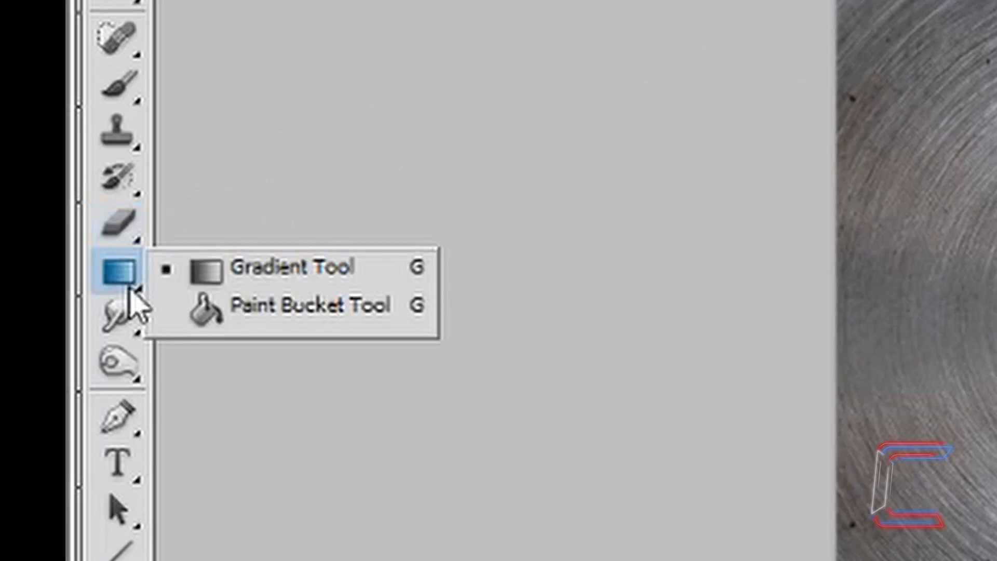
click(598, 104)
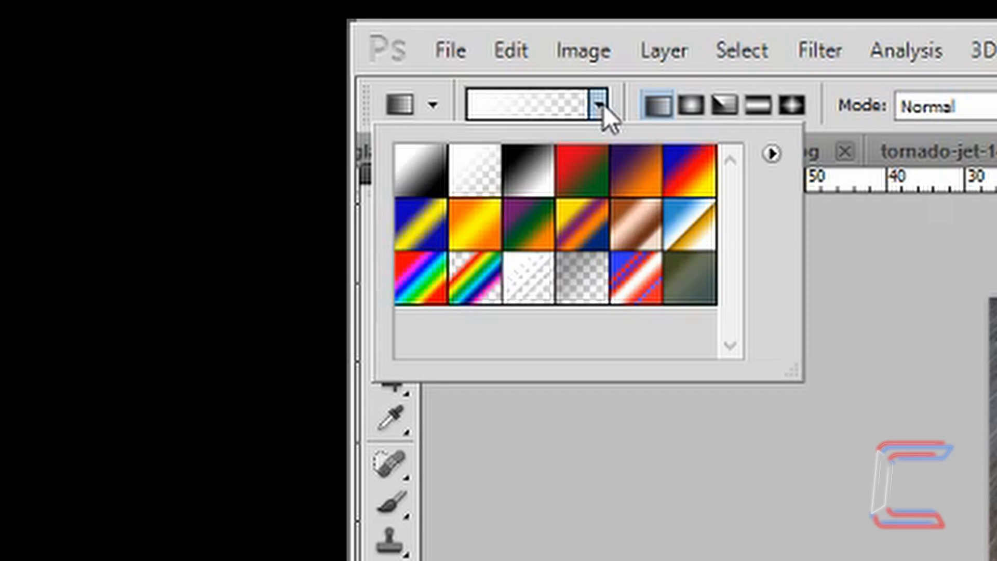
click(418, 195)
key(Return)
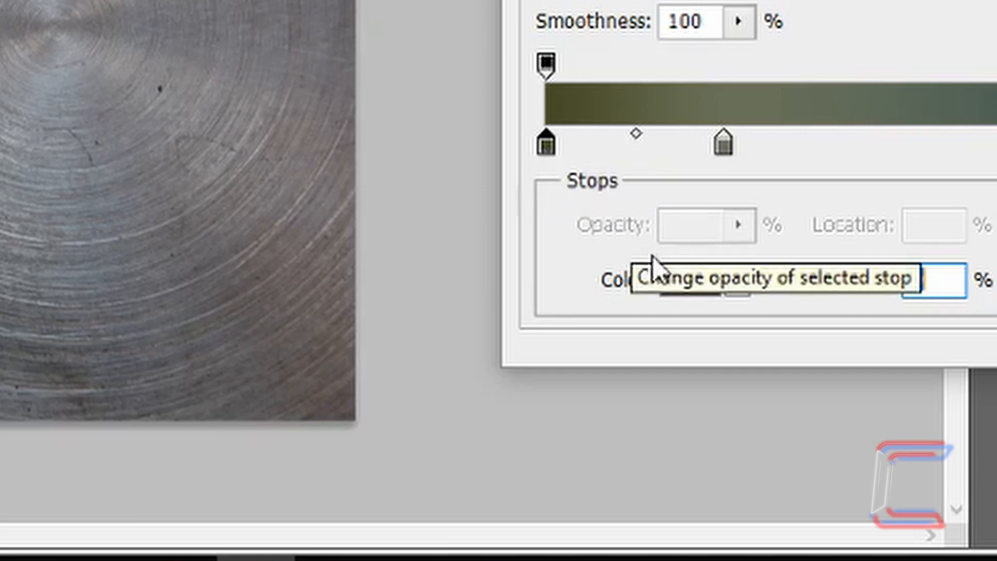
click(676, 282)
key(Escape)
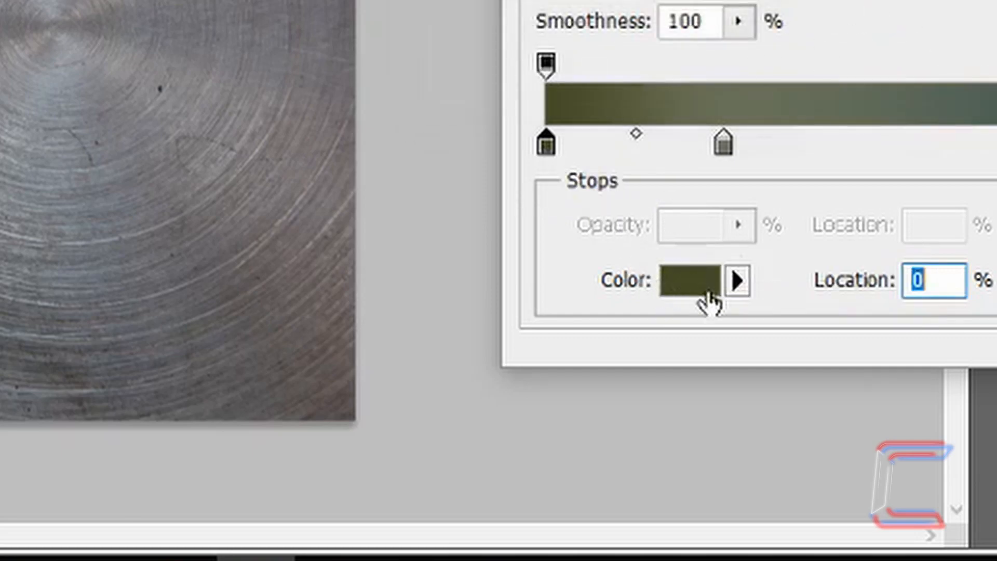
click(709, 288)
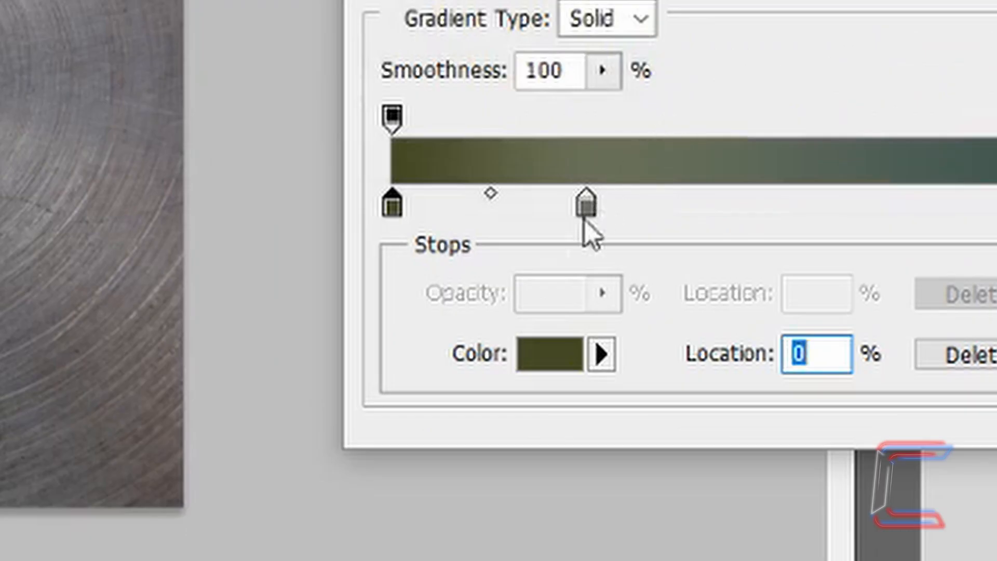
- Set the gradient's middle colour stop at 30% to #687059
click(588, 210)
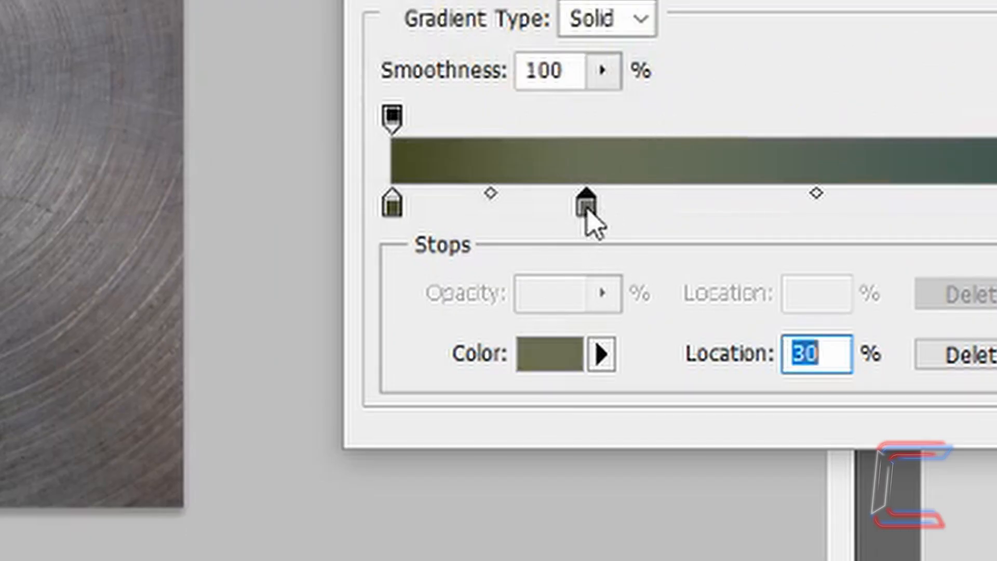
click(526, 359)
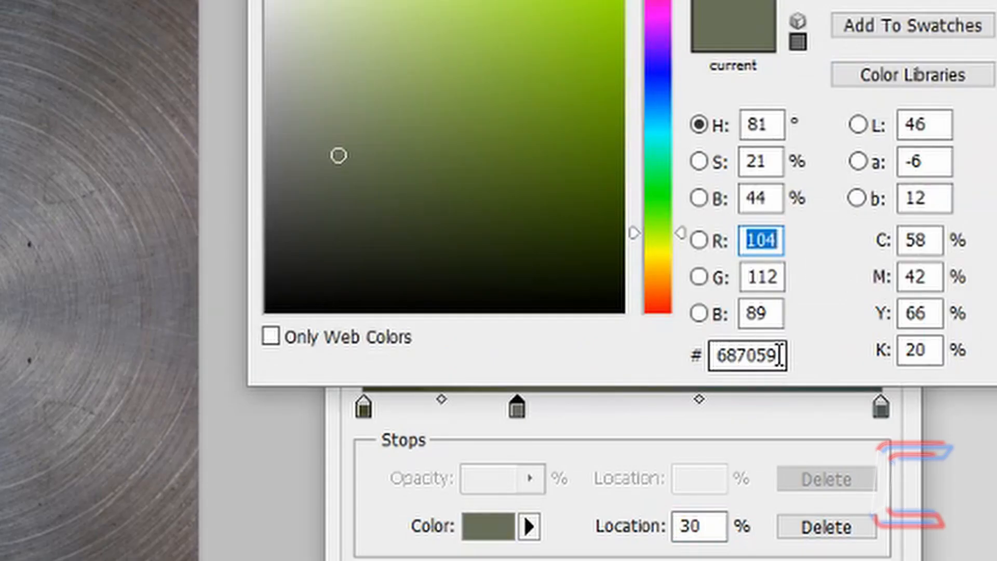
click(900, 3)
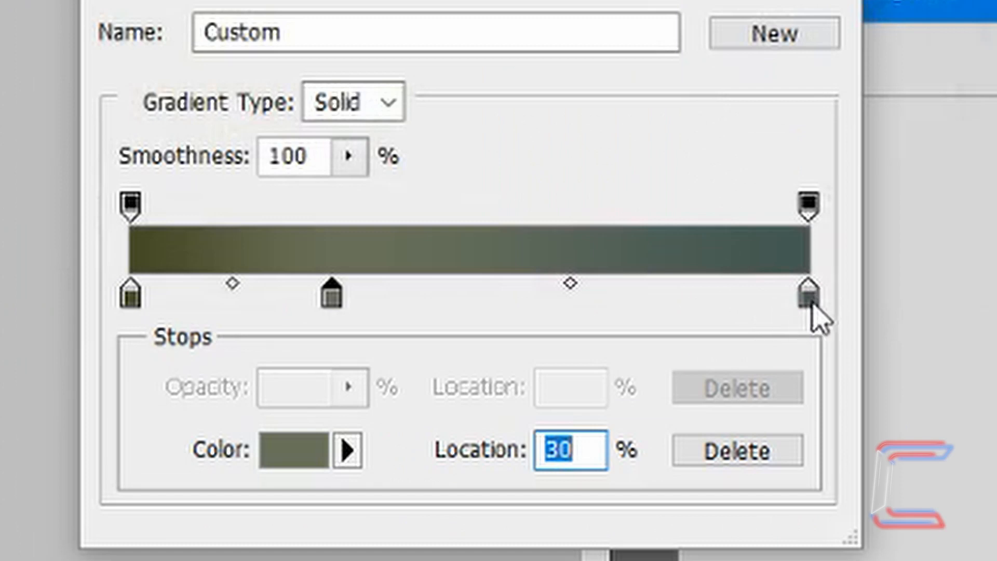
- Set the gradient's end colour stop at 100% to #435851 and apply the custom gradient
click(882, 417)
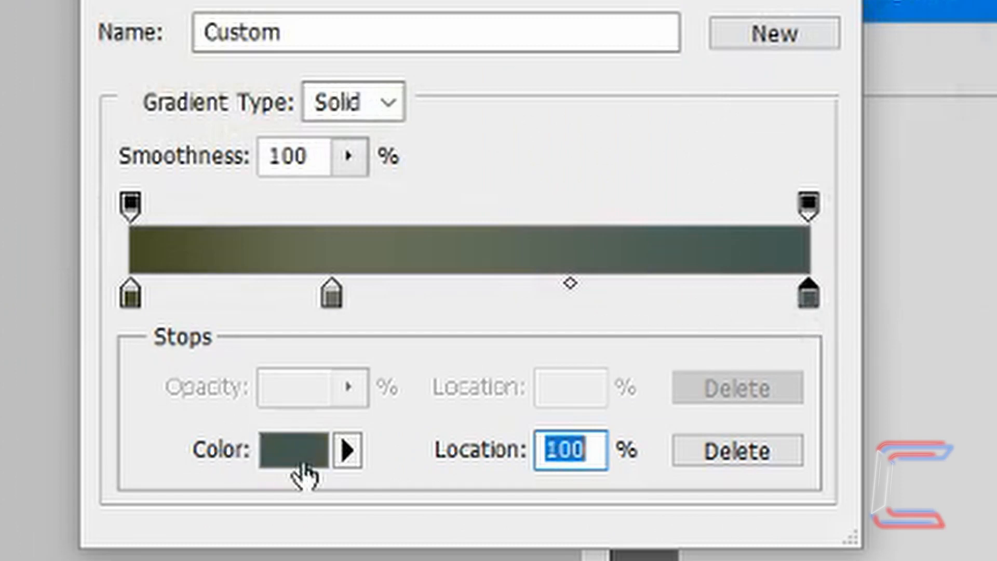
click(304, 467)
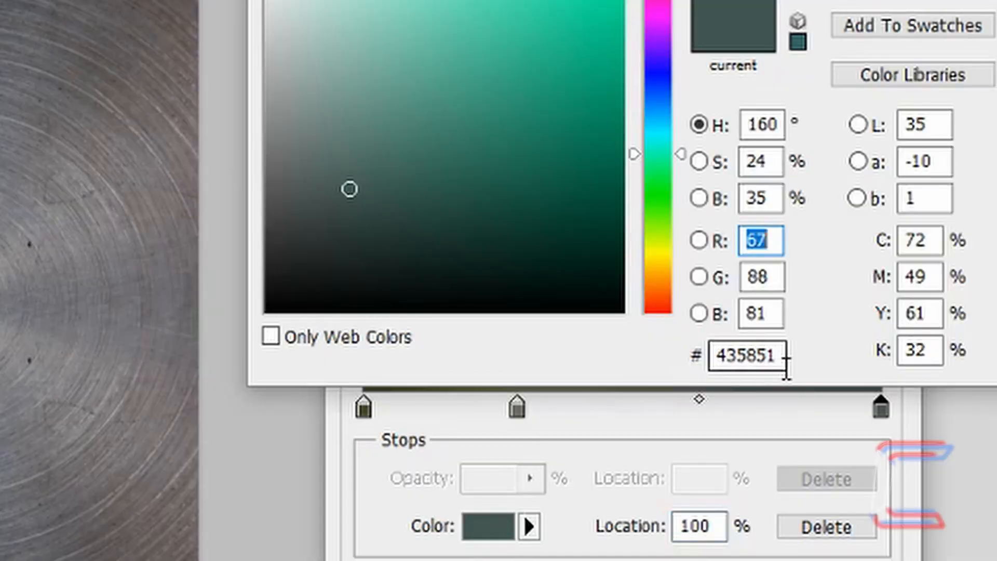
click(883, 3)
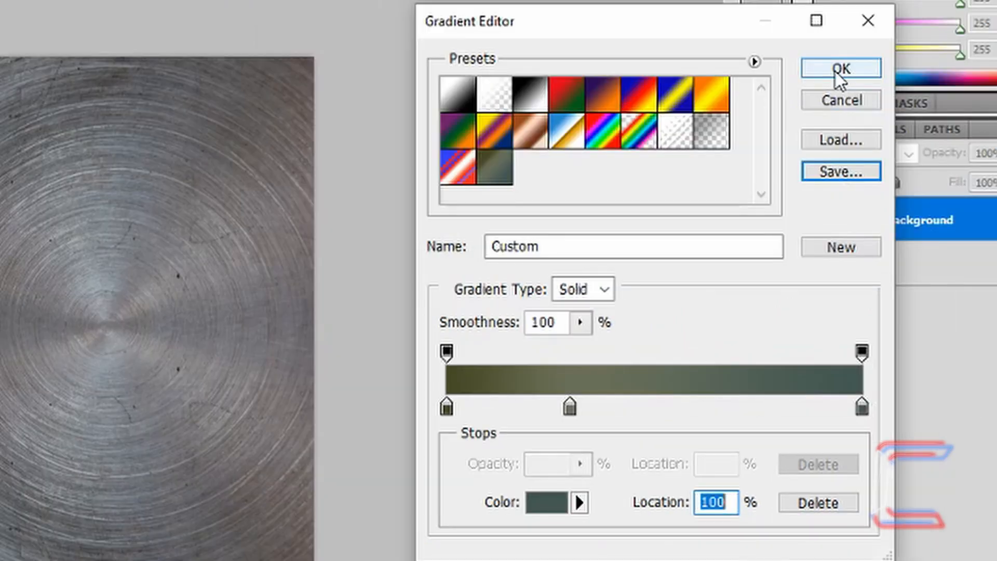
click(840, 68)
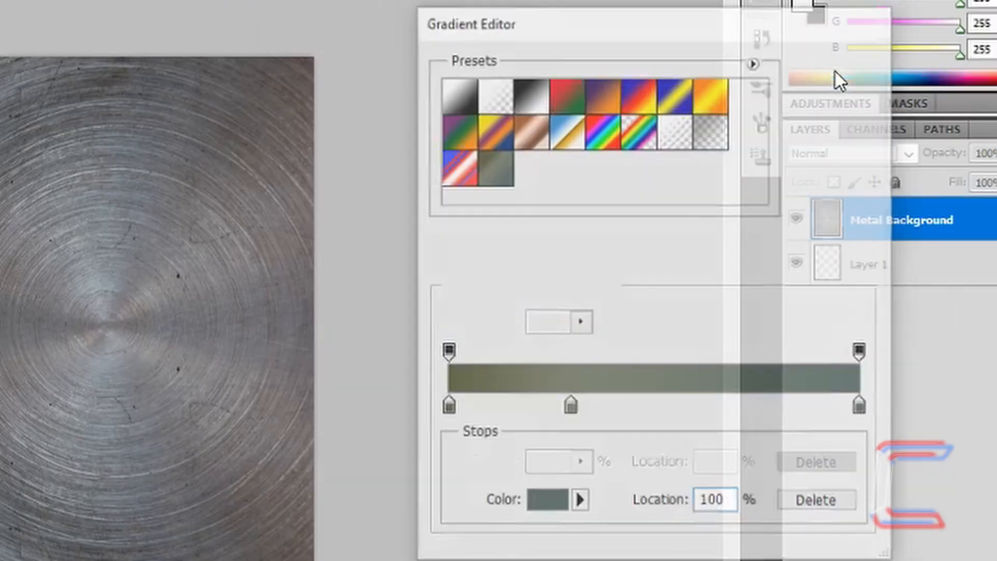
- Add a new layer named Gradient above Metal Background and draw the gradient diagonally across the canvas from lower left to upper right
click(768, 532)
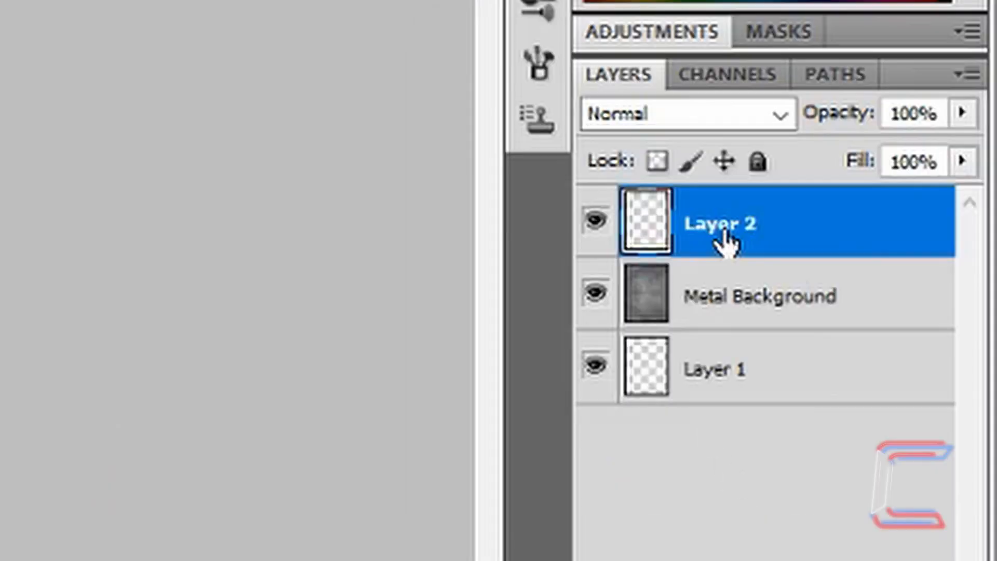
double_click(724, 241)
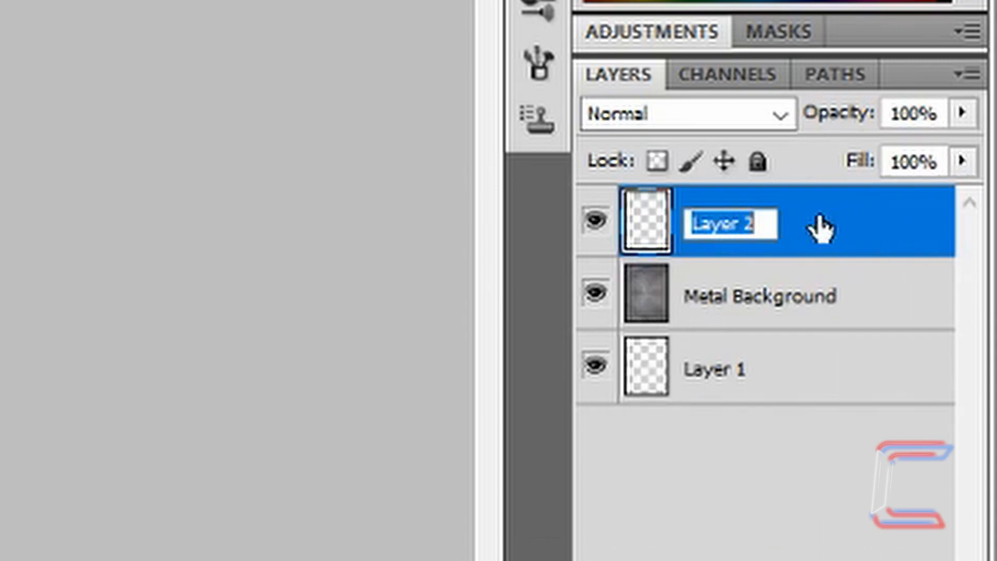
text(Gradient)
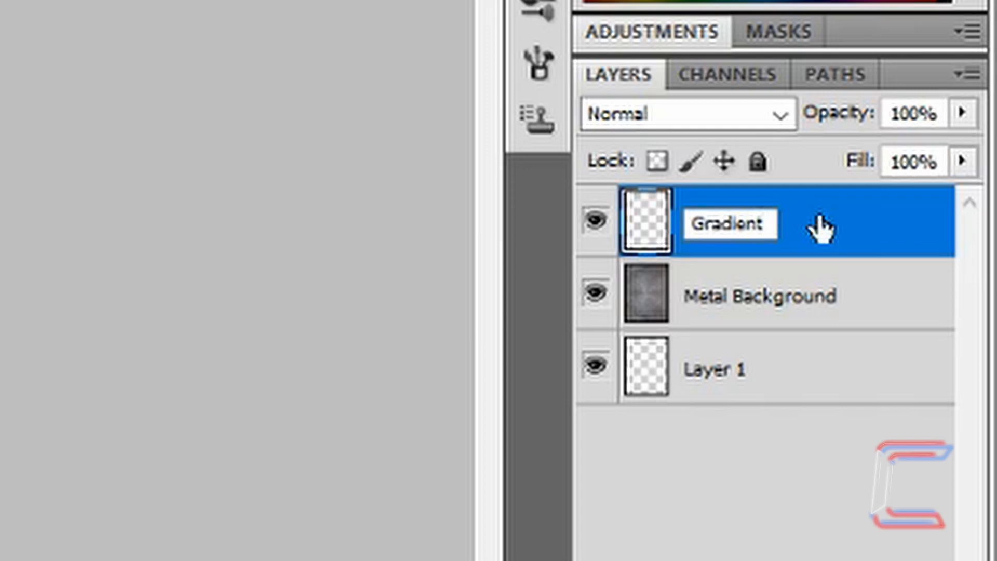
key(Return)
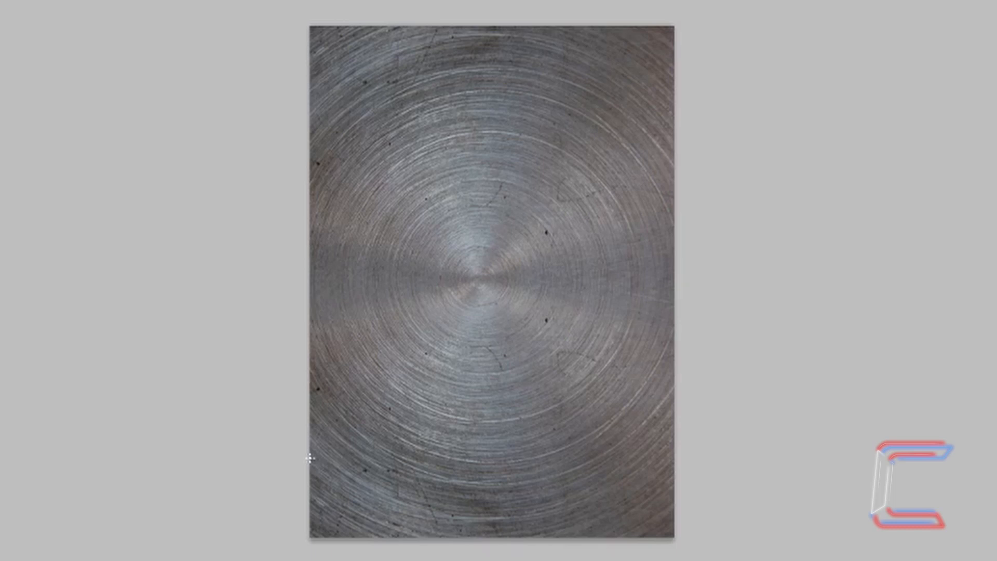
drag(308, 458, 674, 102)
drag(674, 102, 674, 102)
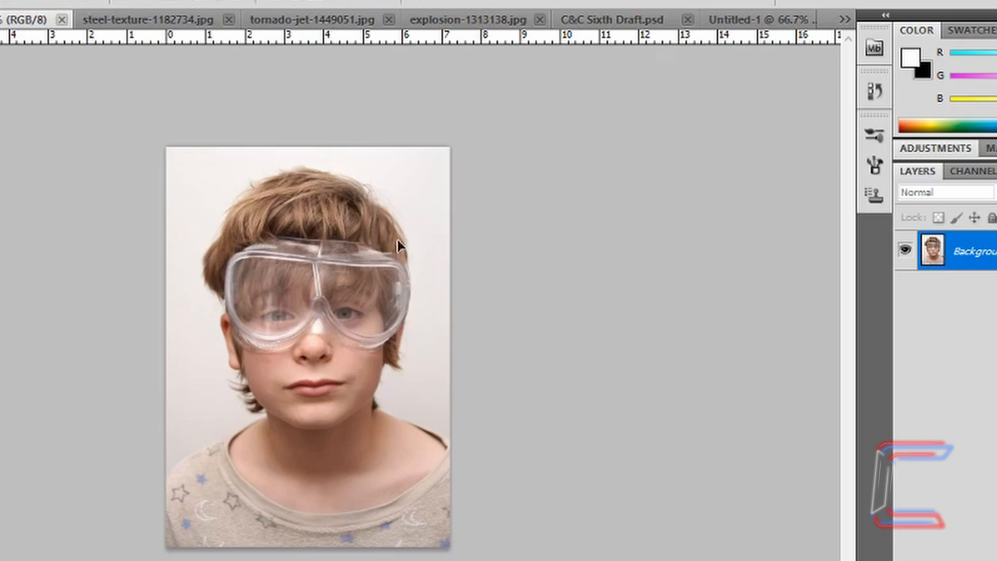
- Copy the safety-goggles portrait into the Untitled-1 document and start Free Transform on it
click(763, 20)
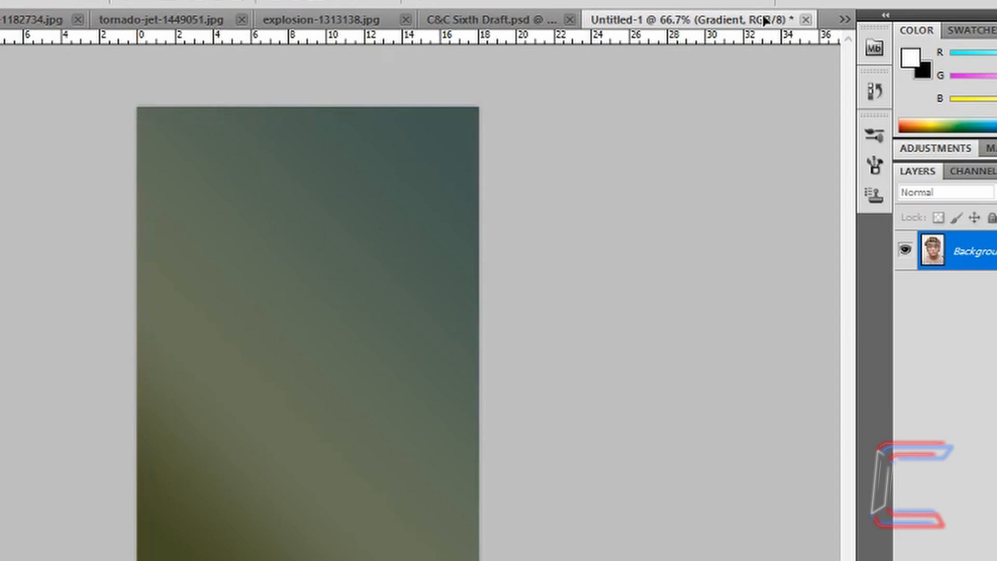
drag(763, 20, 307, 285)
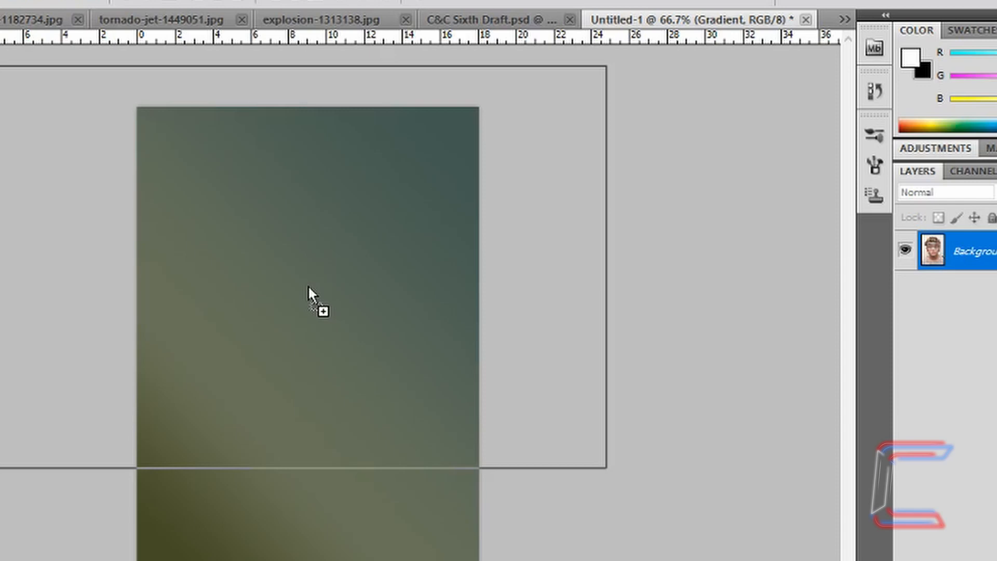
drag(307, 284, 307, 285)
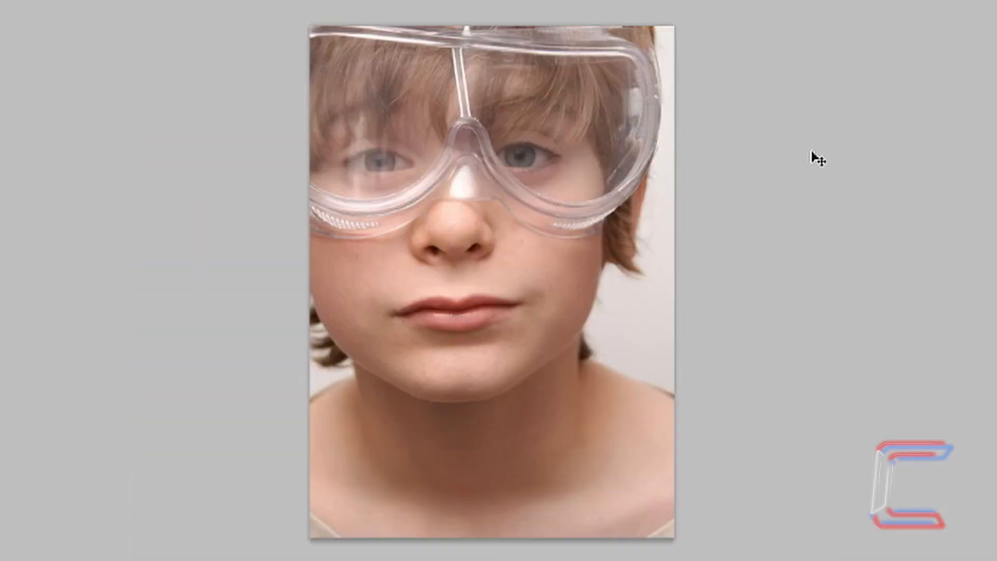
key(ctrl+minus)
key(ctrl+minus)
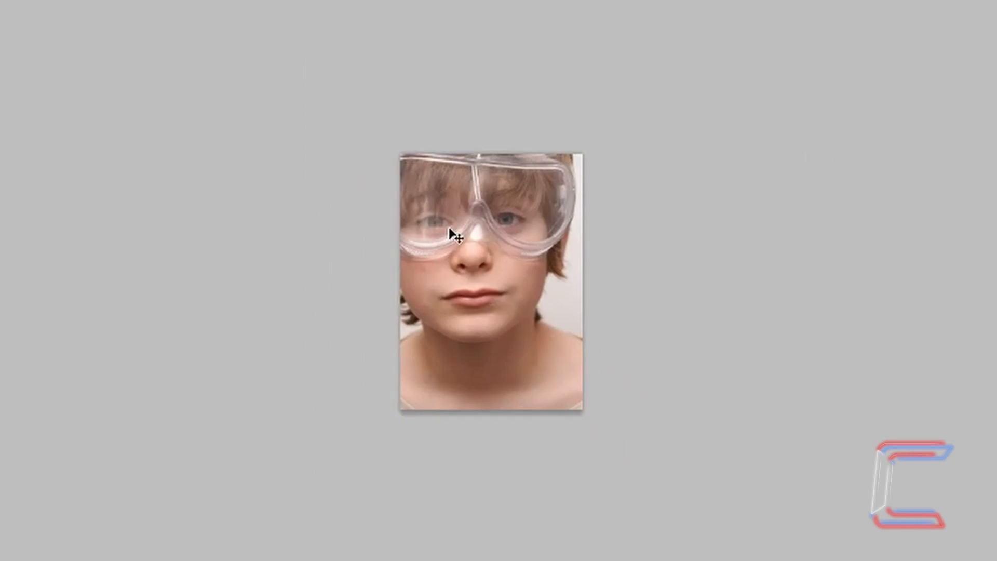
key(ctrl+t)
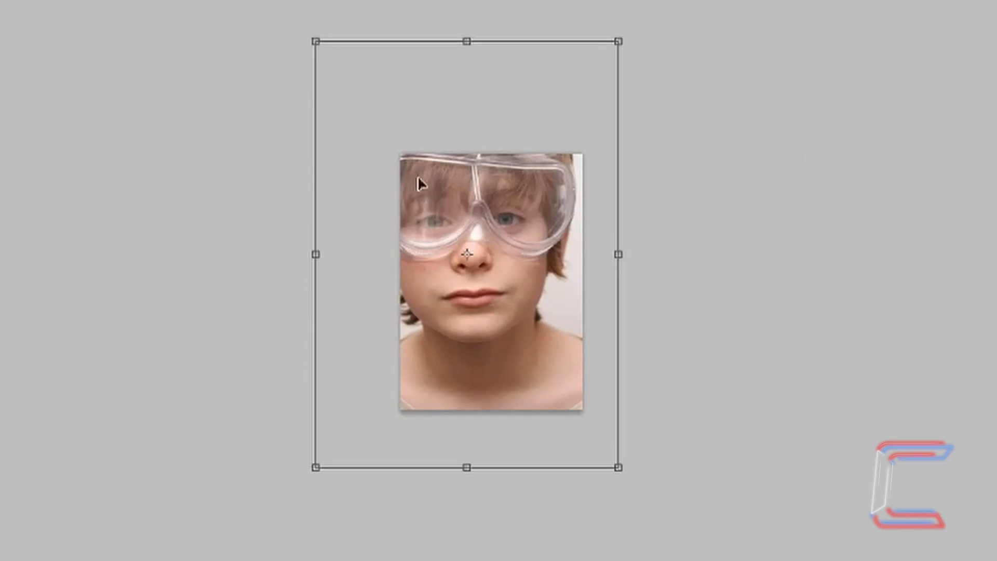
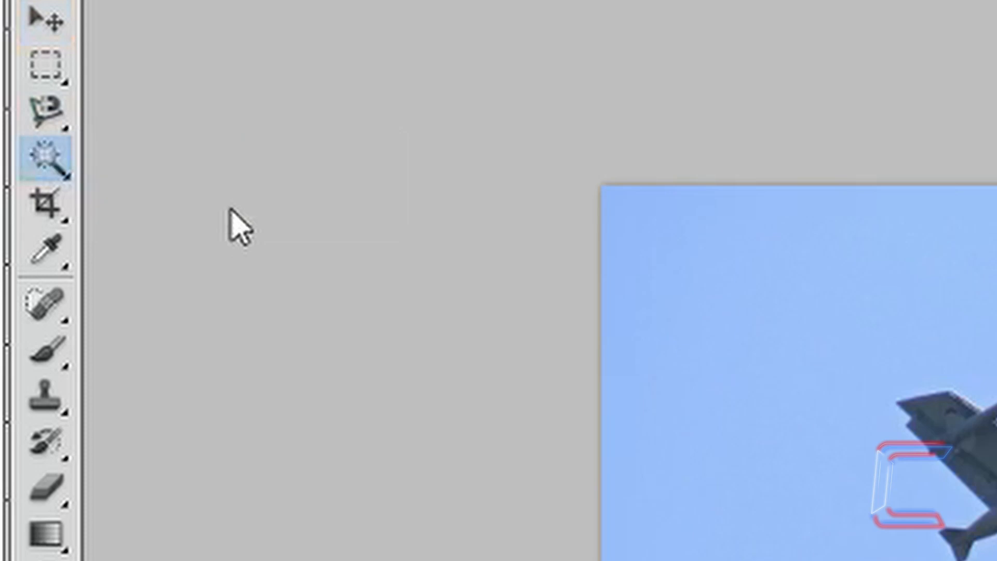
- Select the jet by picking the blue sky with the Magic Wand and inverting the selection, and fill it with Black at 100% opacity
click(485, 133)
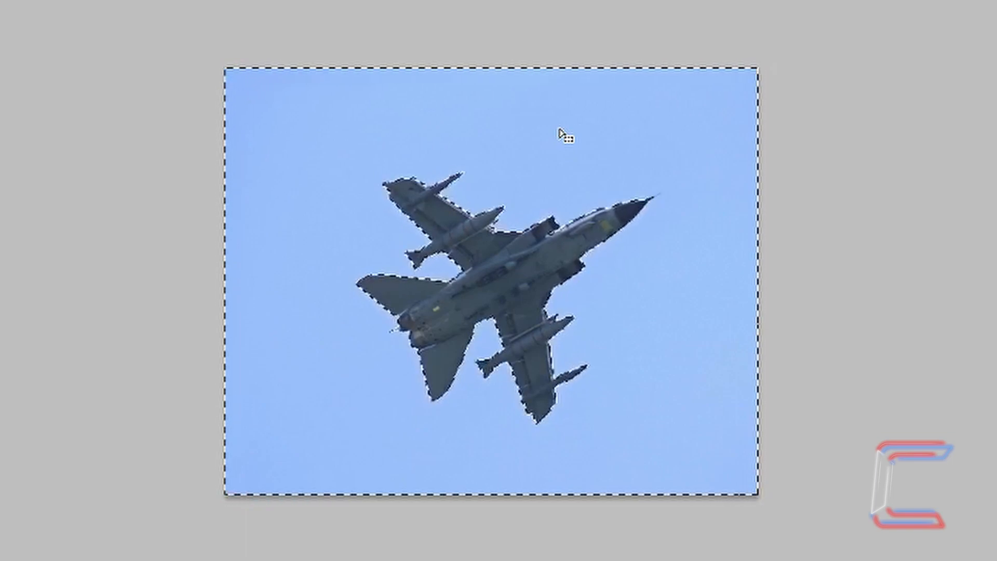
key(ctrl+shift+i)
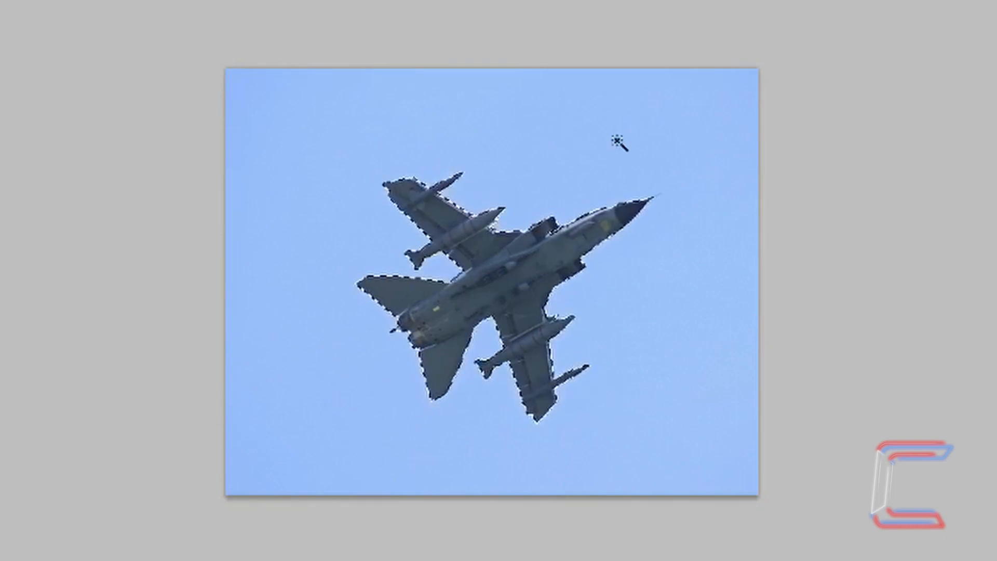
key(shift+F5)
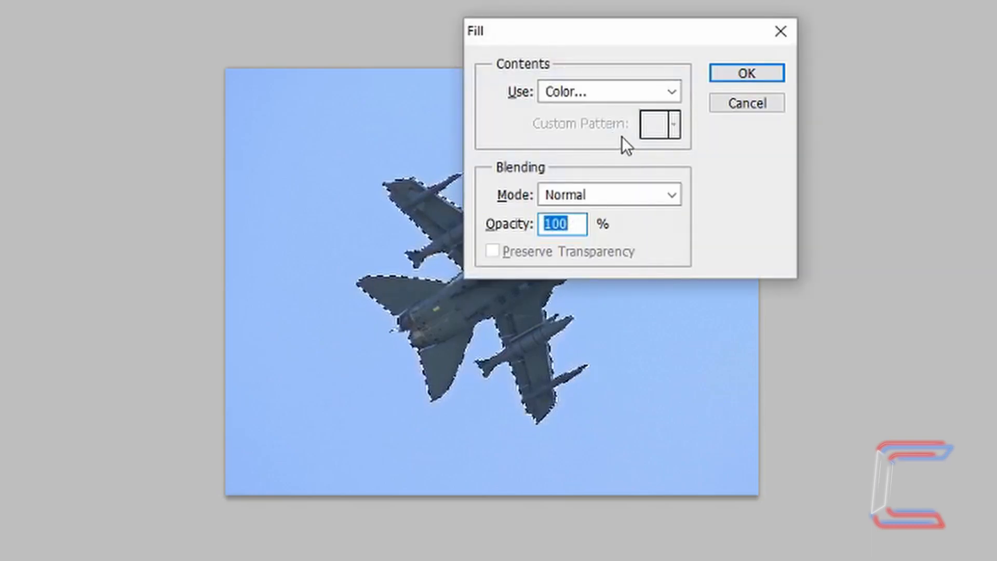
click(672, 91)
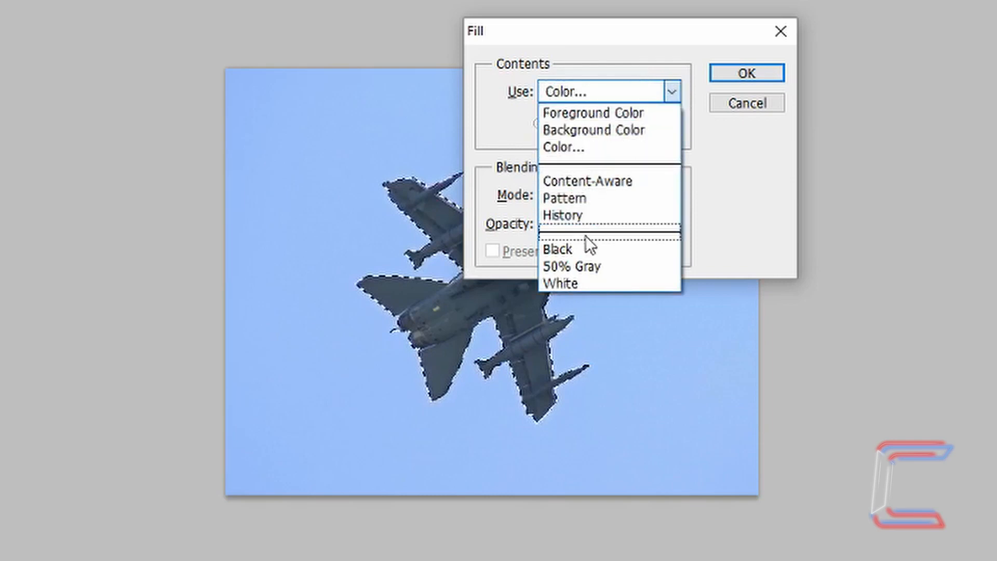
click(575, 249)
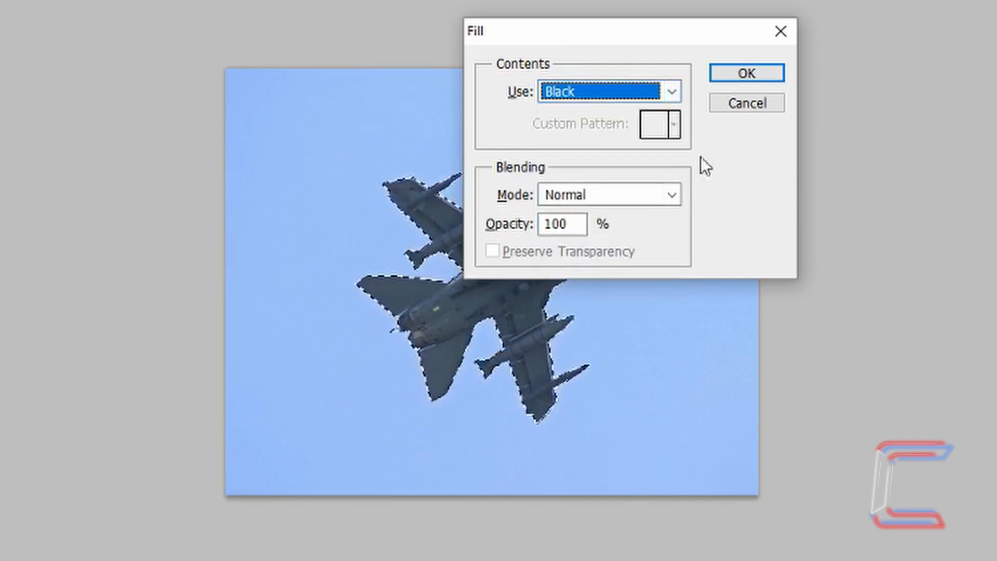
click(755, 73)
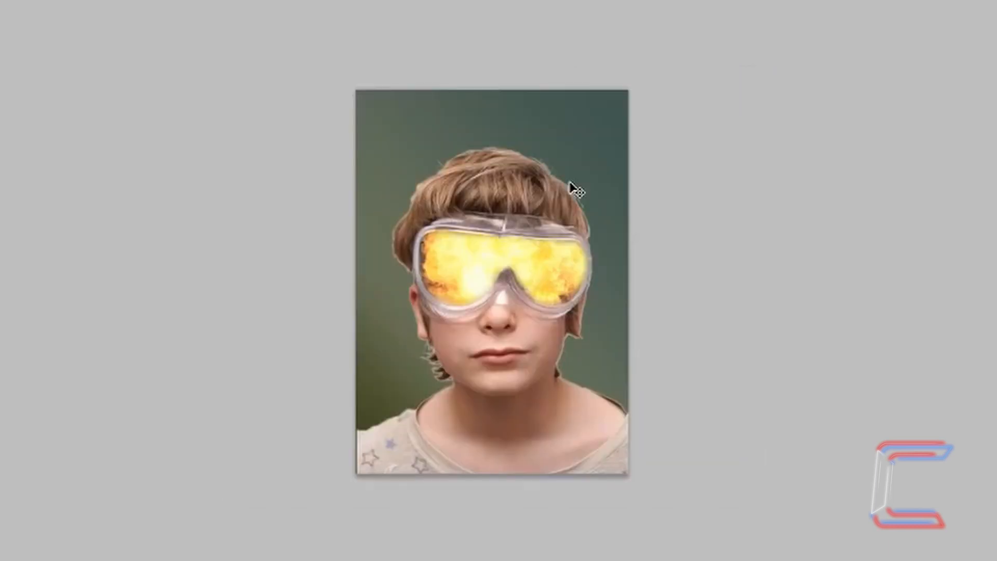
- Paste the black jet silhouette into the goggles portrait composite
key(ctrl+plus)
key(w)
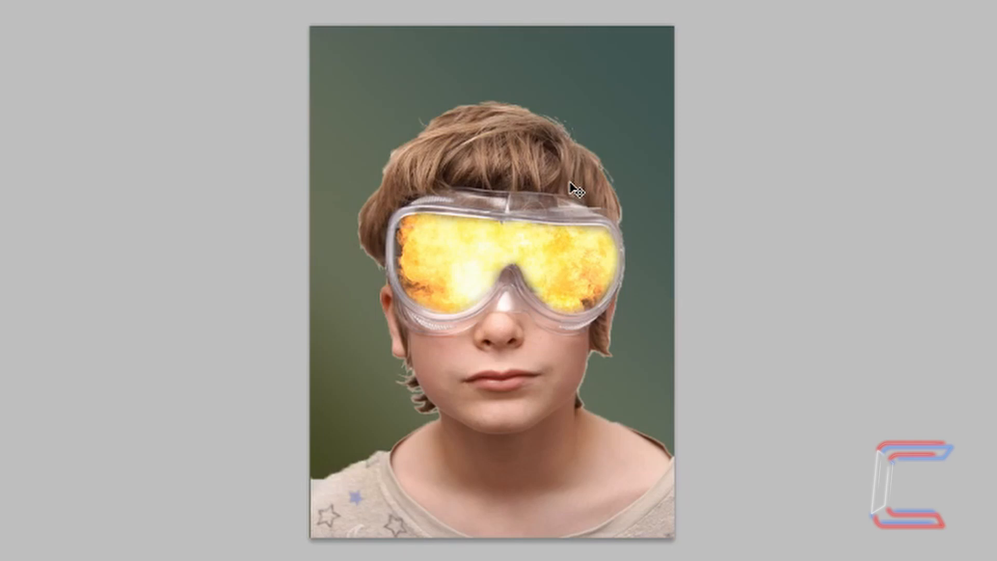
key(ctrl+v)
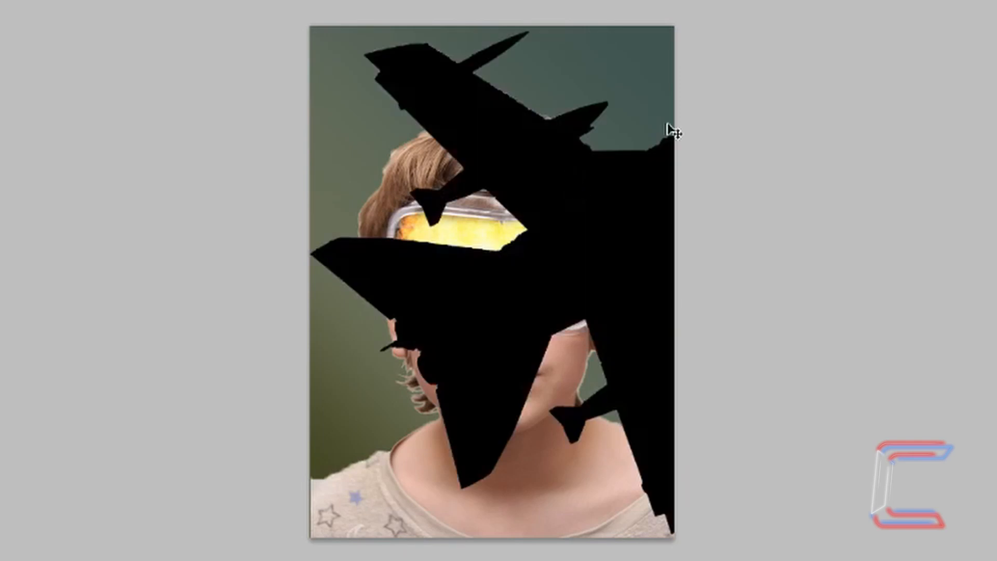
- Rotate the jet silhouette about 60° clockwise with Free Transform
key(ctrl+minus)
key(ctrl+minus)
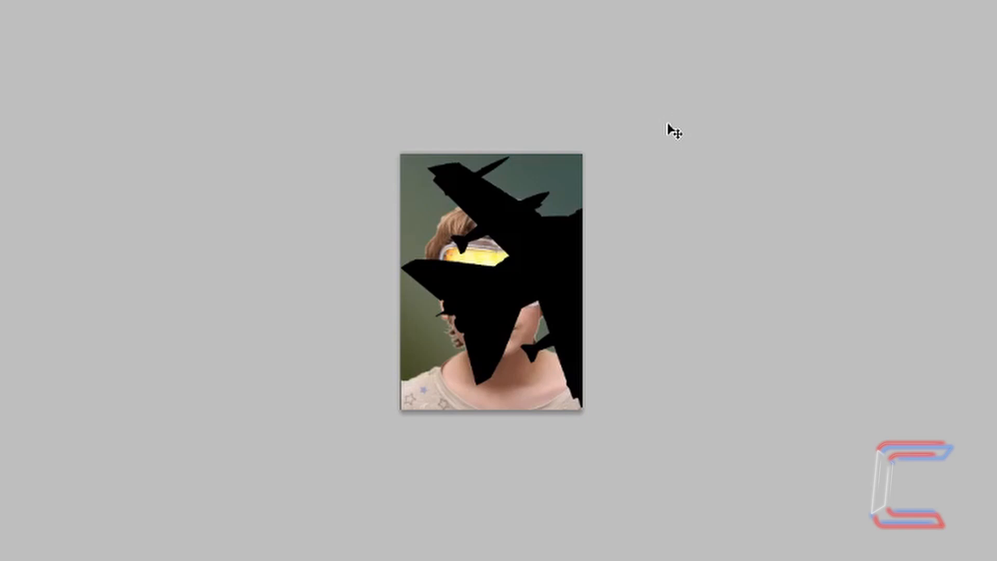
key(ctrl+t)
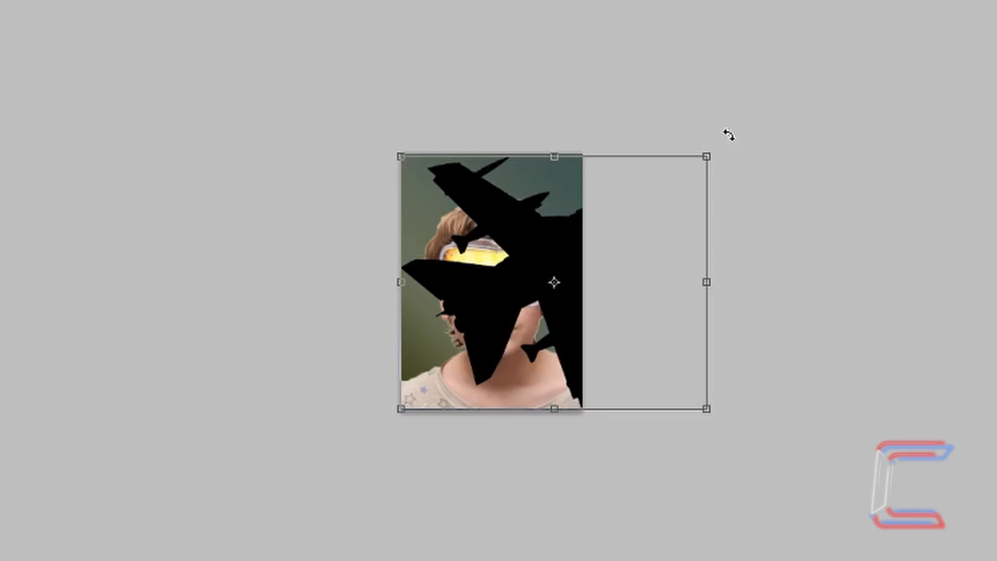
drag(729, 136, 741, 280)
drag(732, 311, 732, 317)
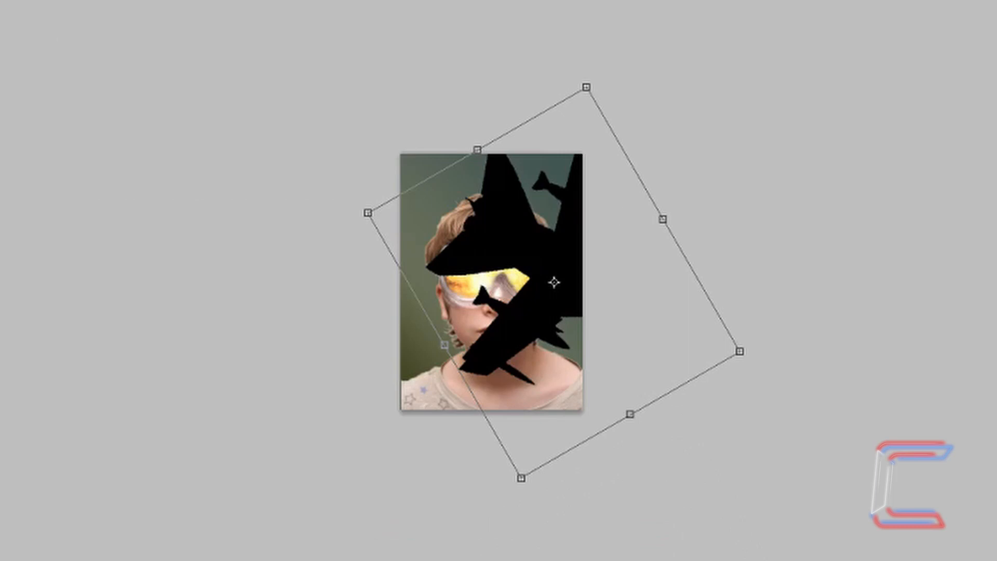
key(Return)
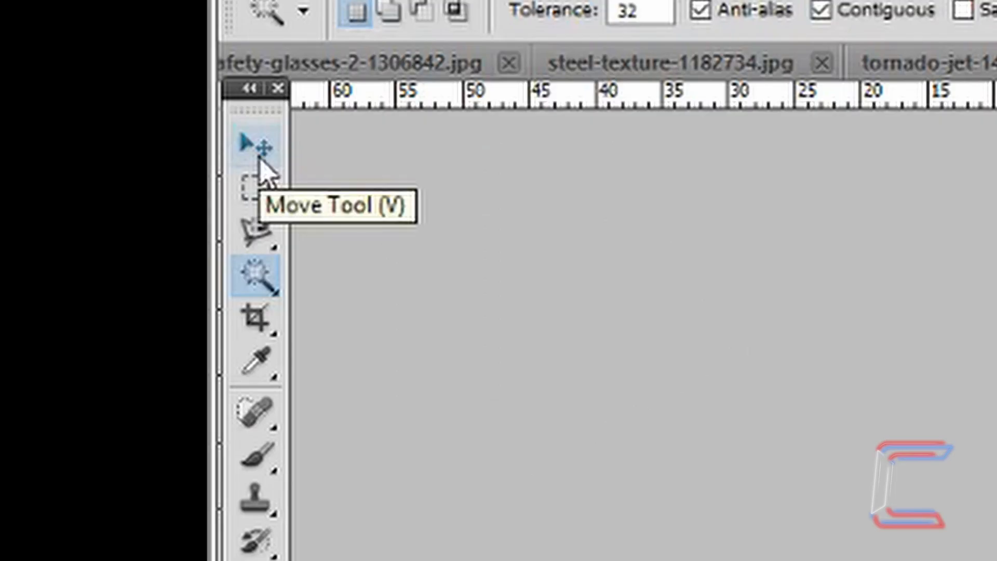
- Move the jet silhouette to the portrait's upper-left area and scale it to 155.20% with Free Transform
click(261, 149)
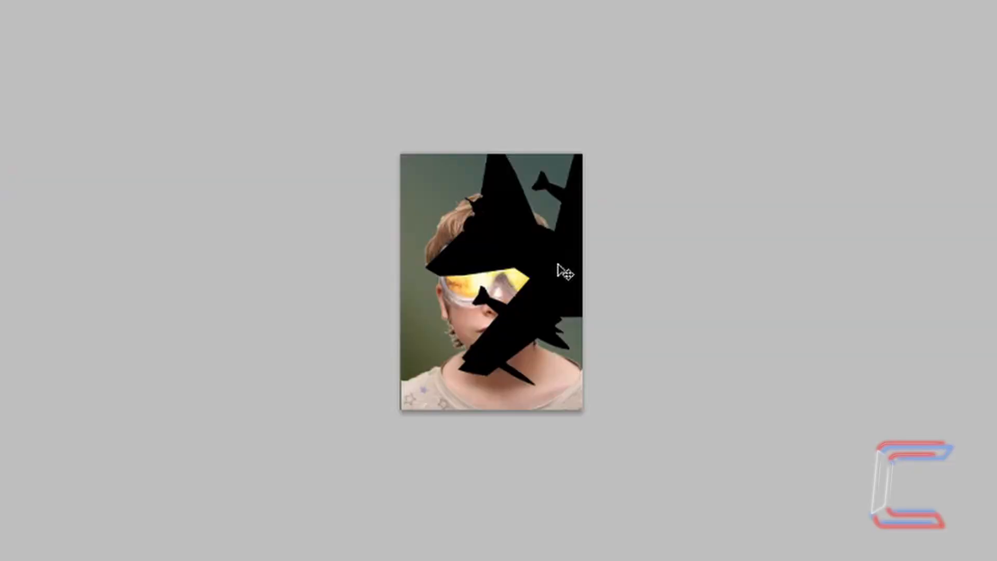
drag(557, 266, 403, 220)
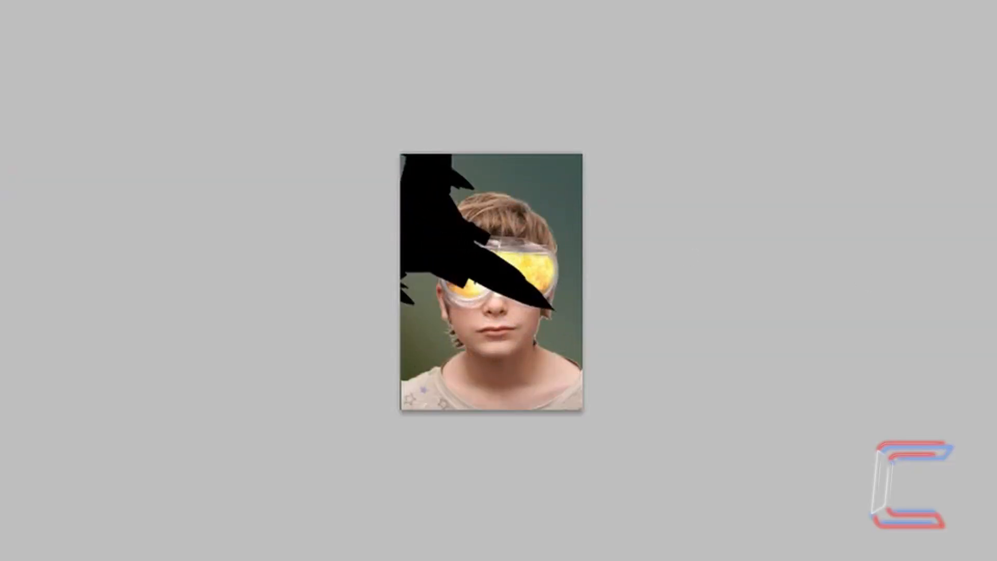
key(ctrl+t)
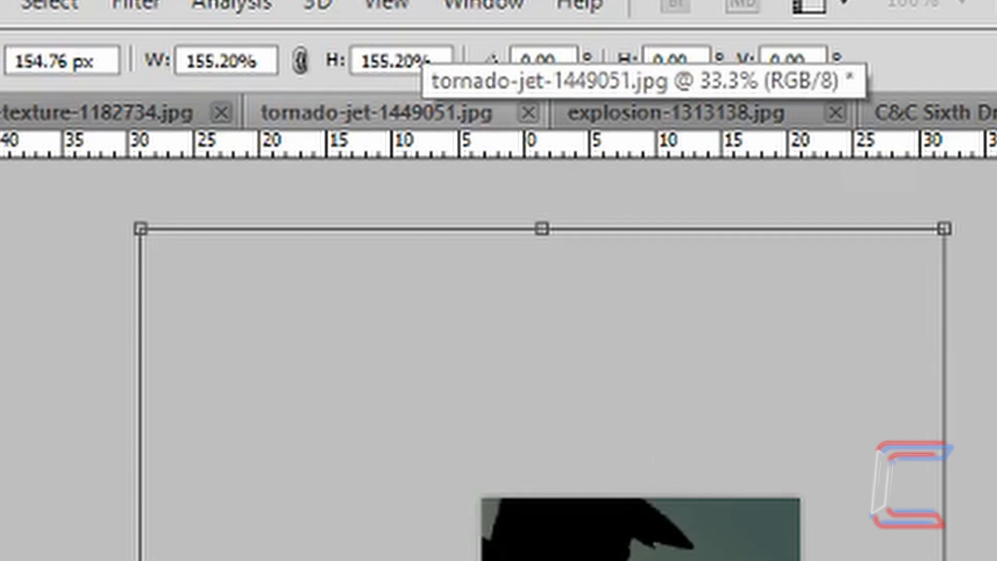
key(Return)
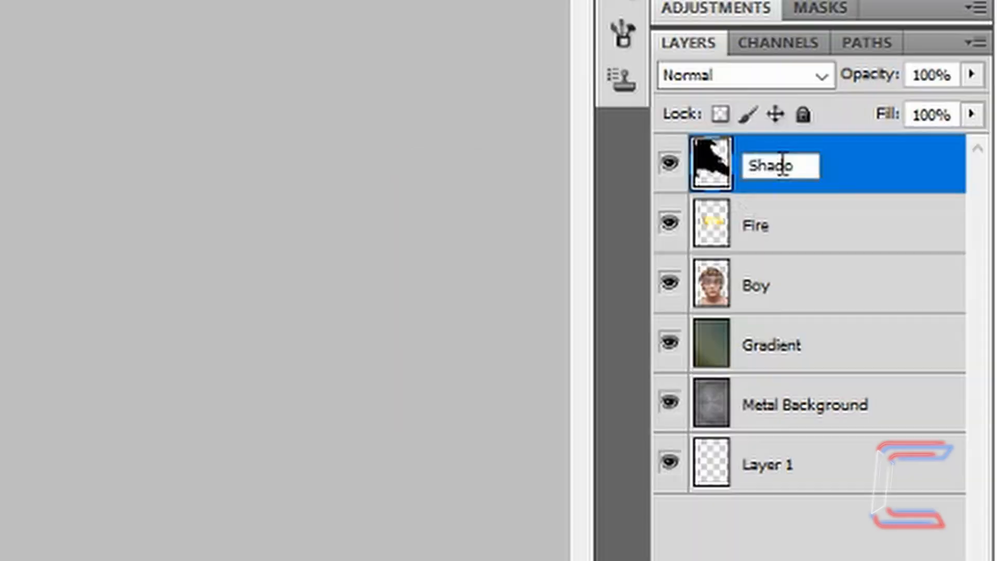
- Rename the jet silhouette's layer as Shadows and place it between the Boy and Gradient layers
text(ws)
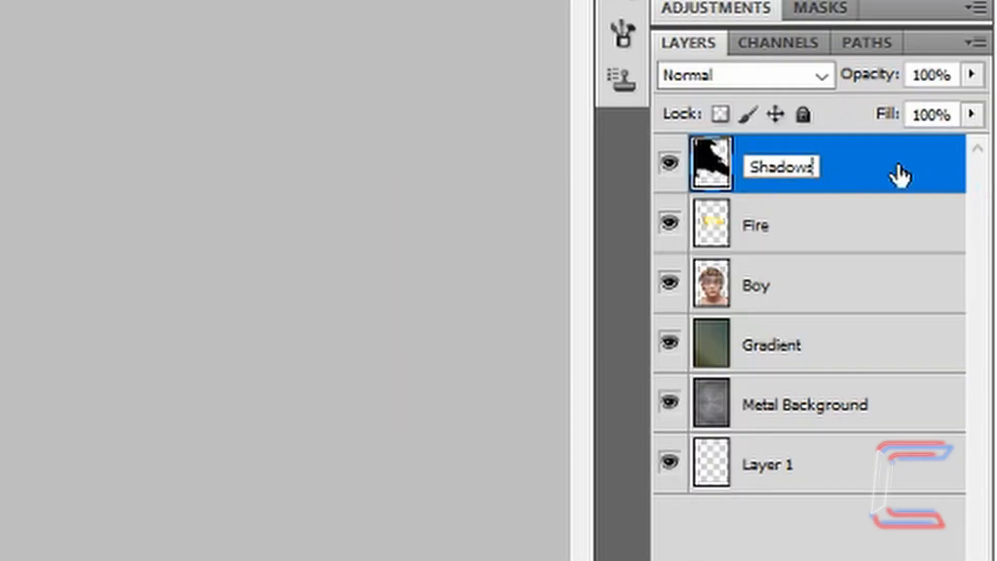
key(Return)
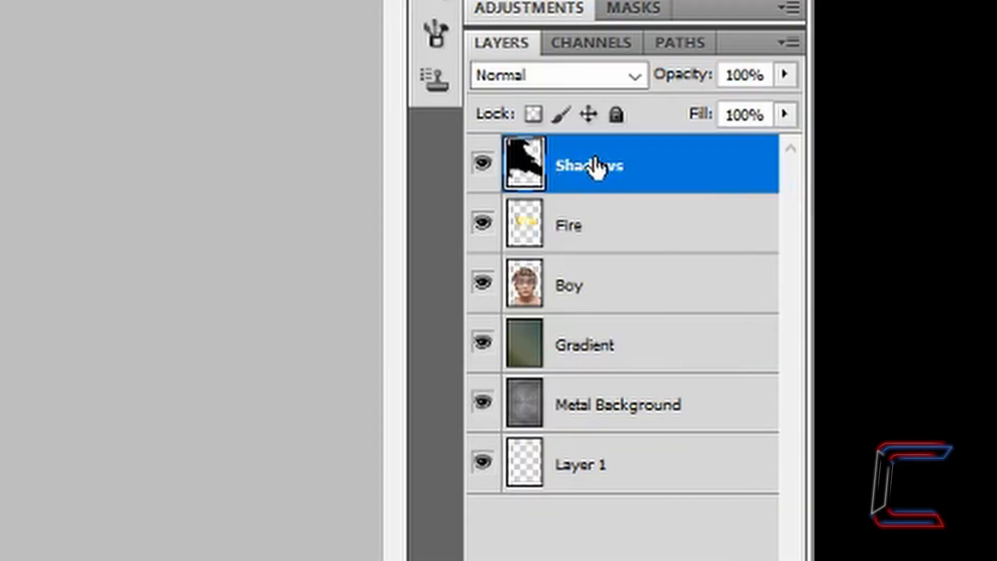
drag(596, 167, 597, 312)
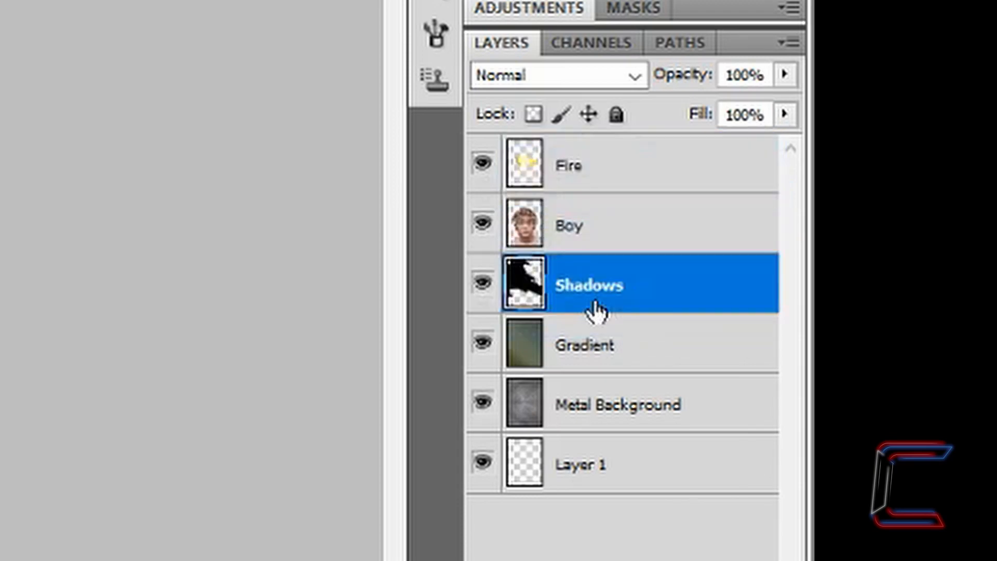
- Add a Curves adjustment layer above the Boy layer, setting its lower curve point to output 13 and input 181
click(618, 228)
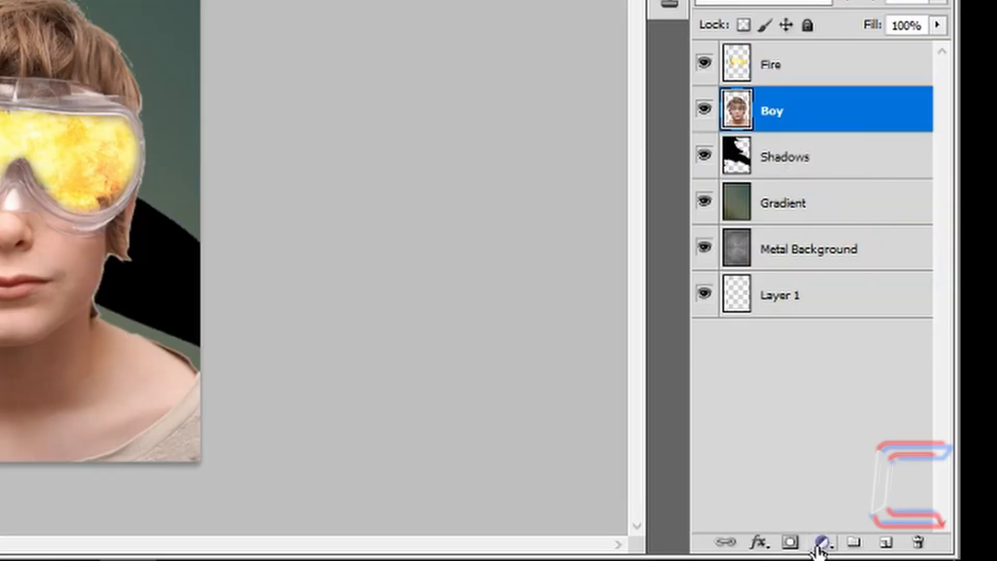
click(820, 545)
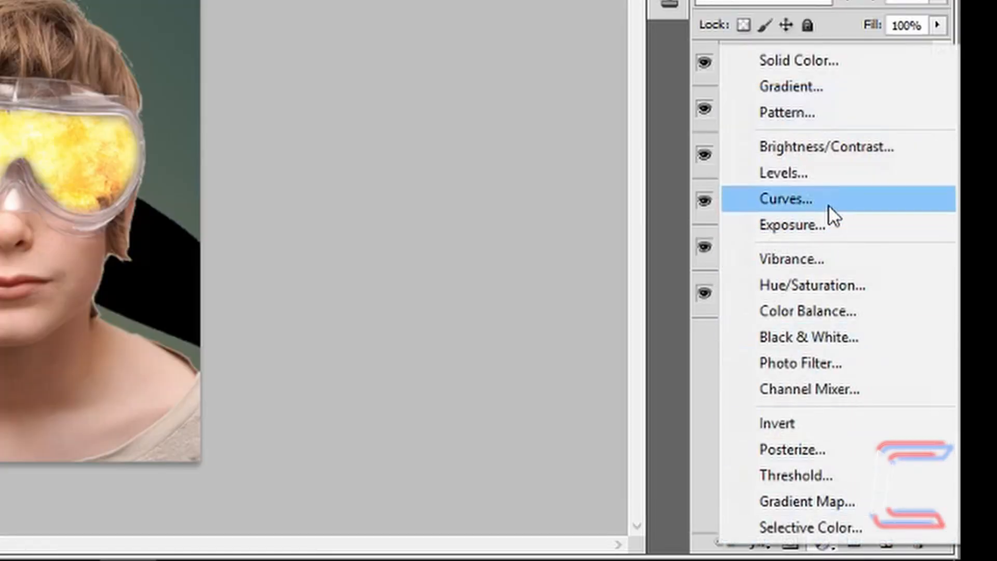
click(786, 199)
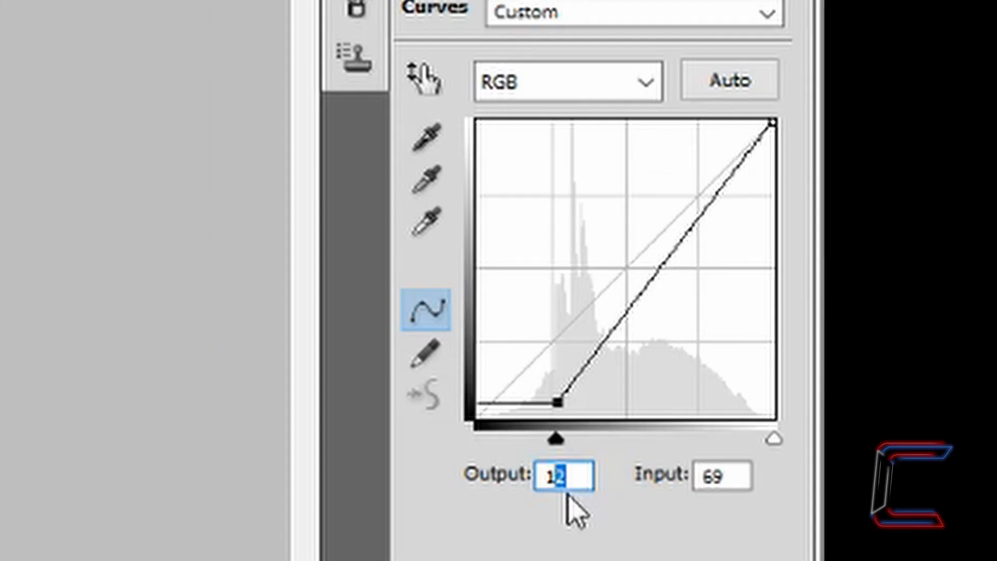
text(3)
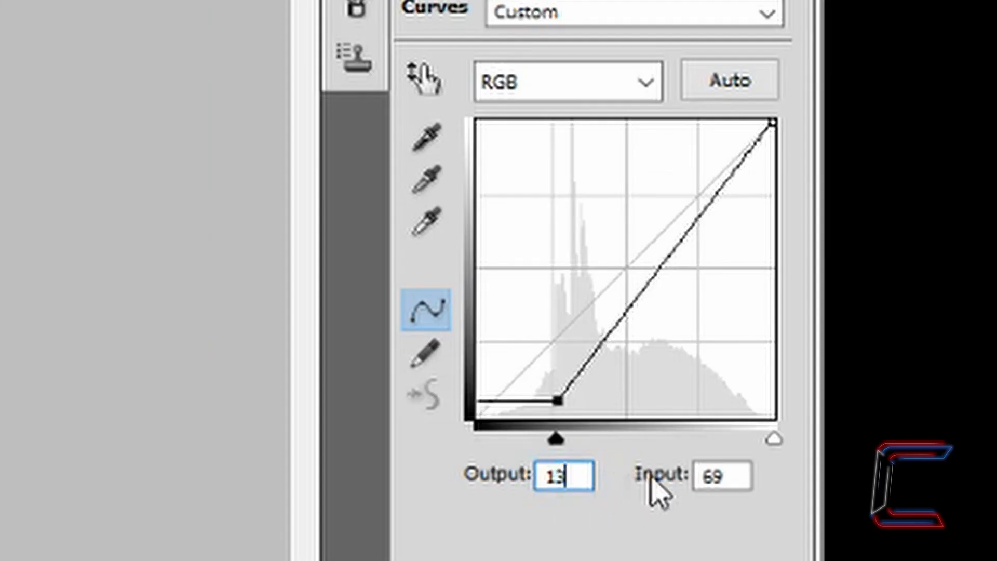
double_click(719, 476)
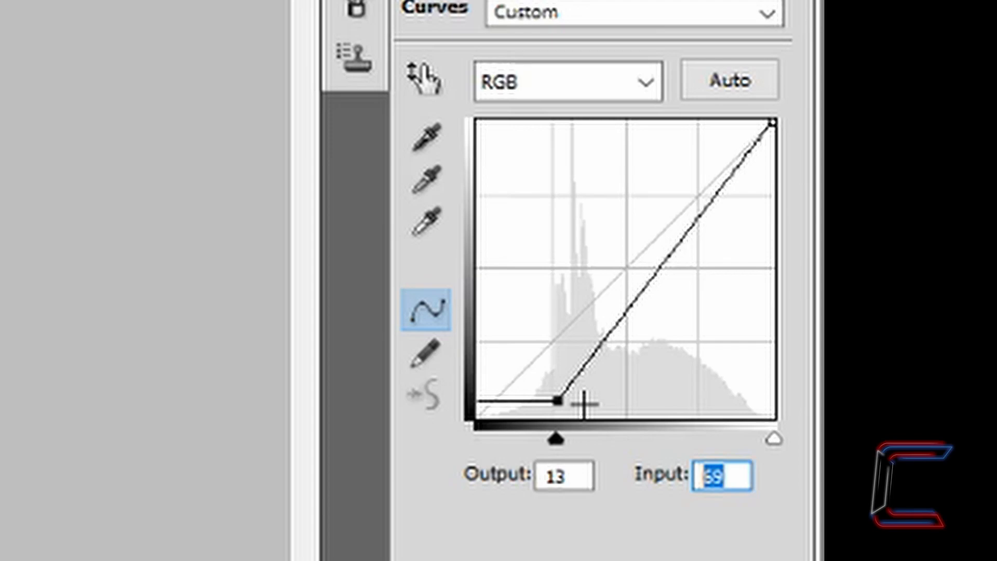
text(181)
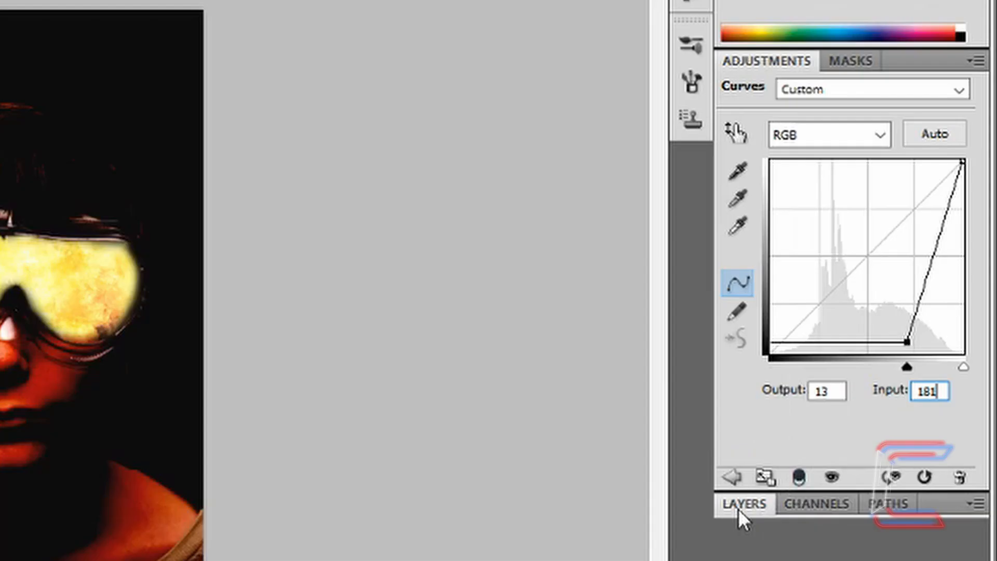
click(741, 510)
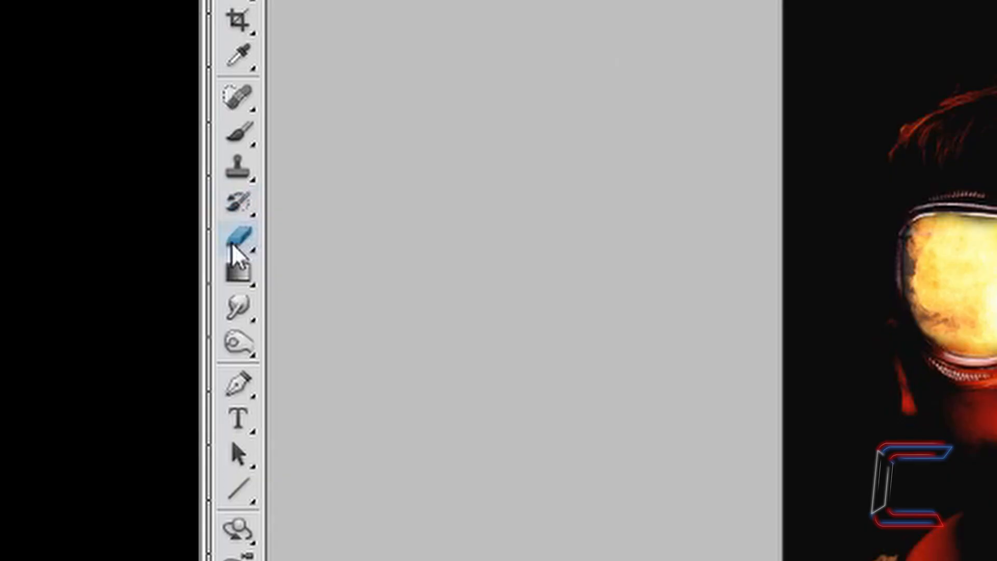
- Set up the Eraser with 11% opacity and a 150 px soft brush
click(232, 242)
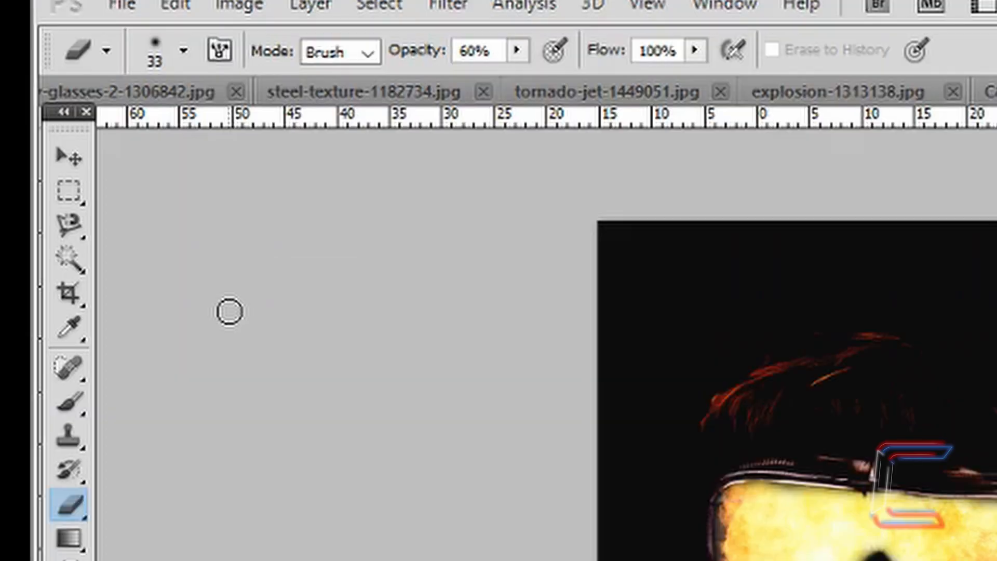
click(438, 51)
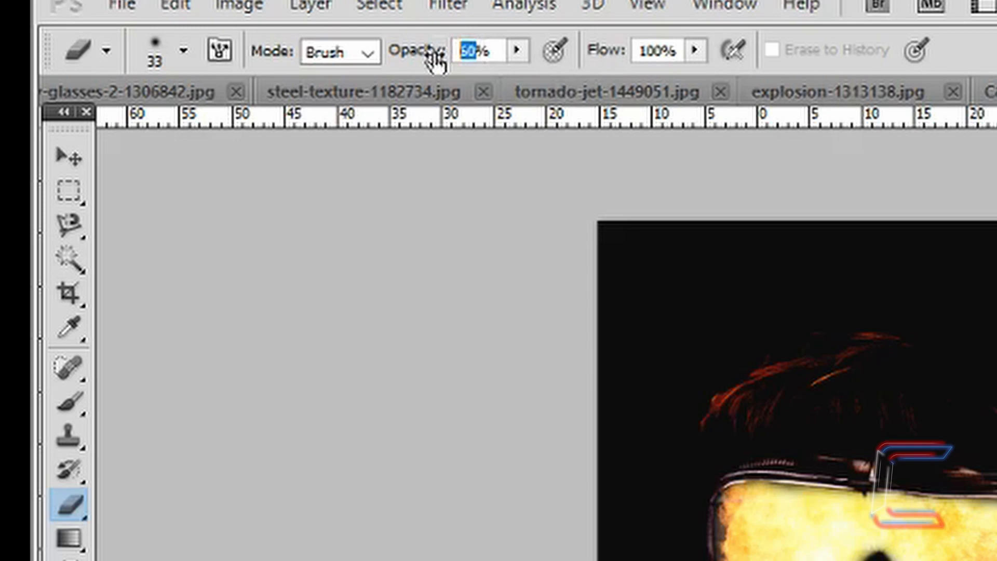
text(11)
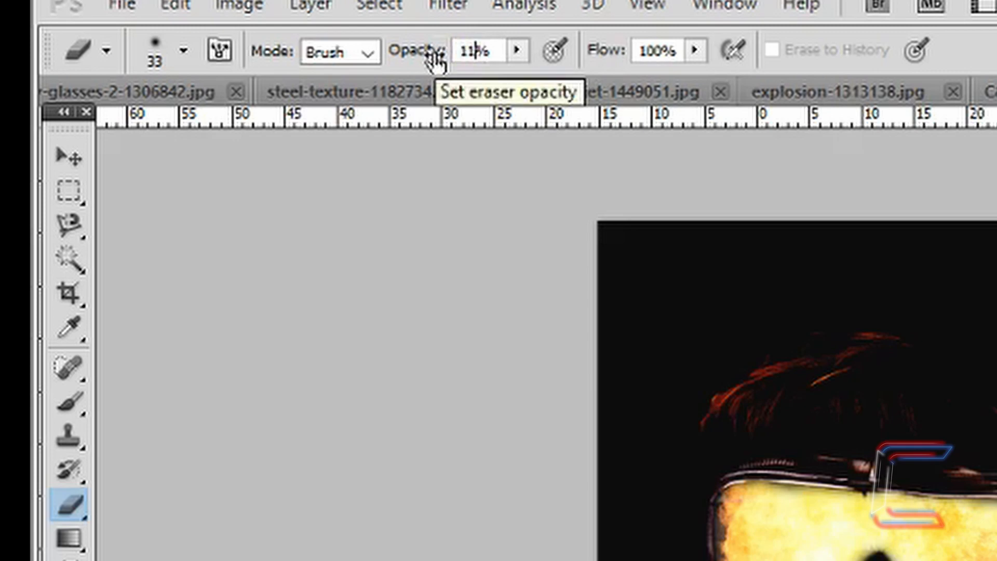
click(183, 51)
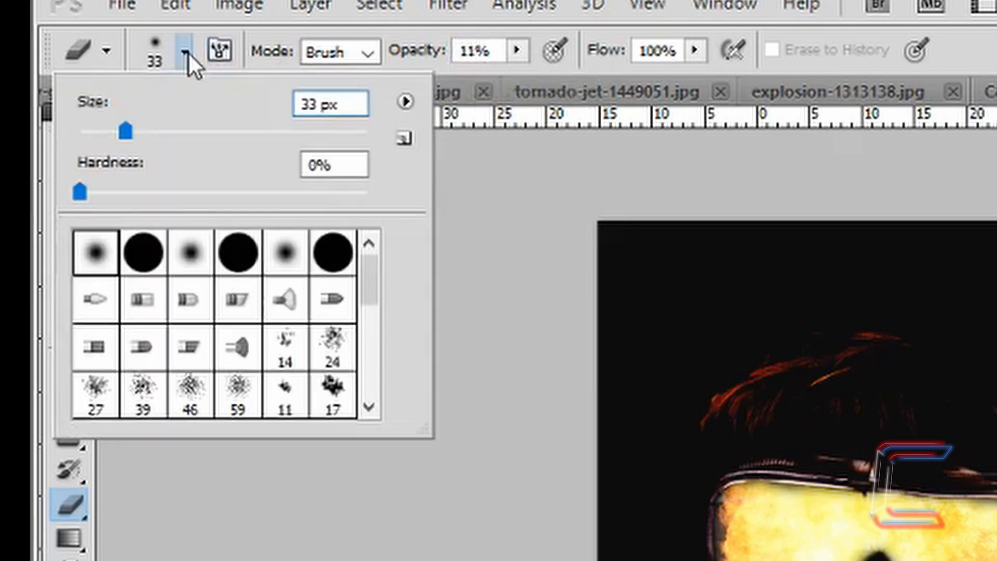
drag(321, 103, 250, 110)
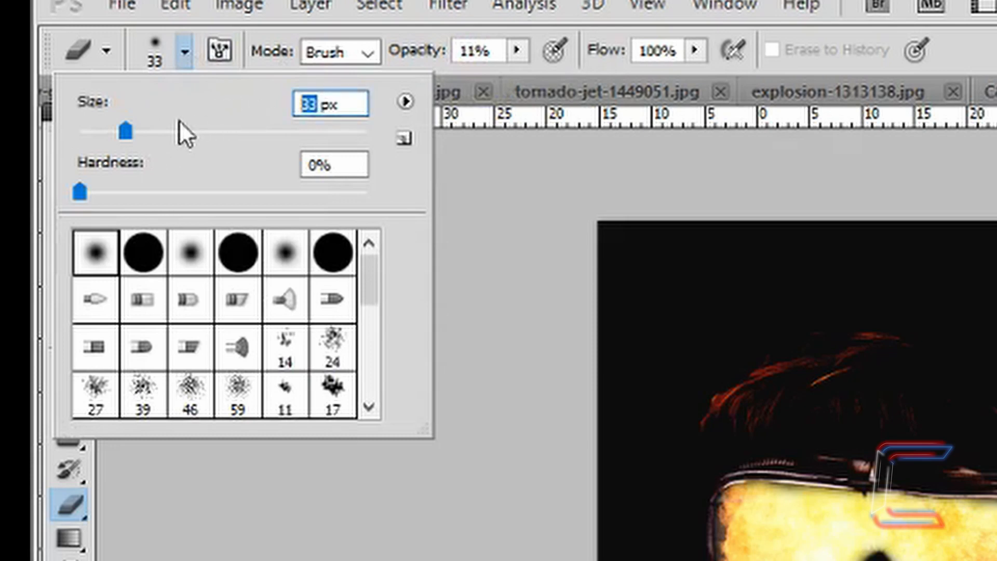
text(150)
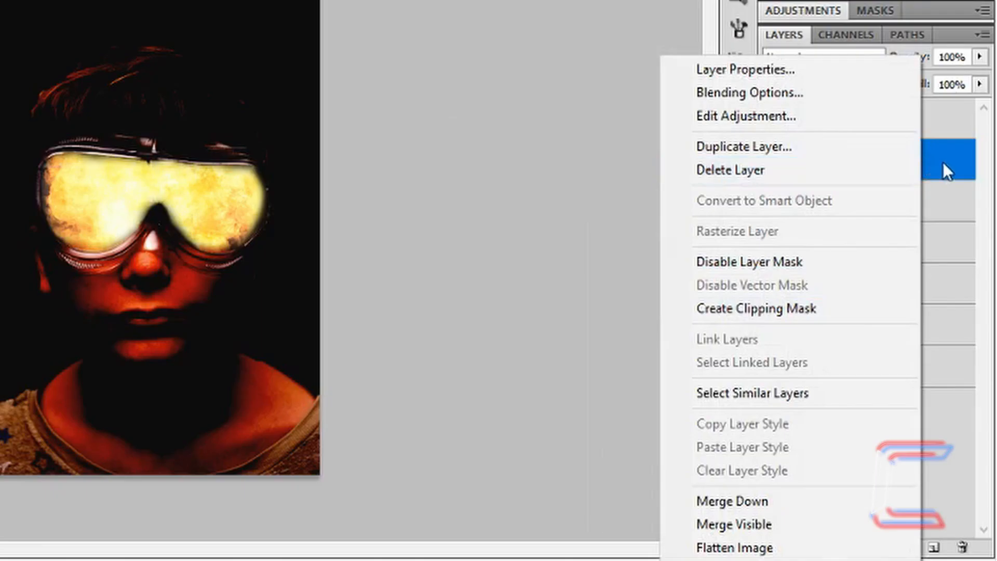
- Clip the Curves 1 adjustment to the Boy layer and softly erase its darkening over parts of the face, neck and shoulder
right_click(944, 160)
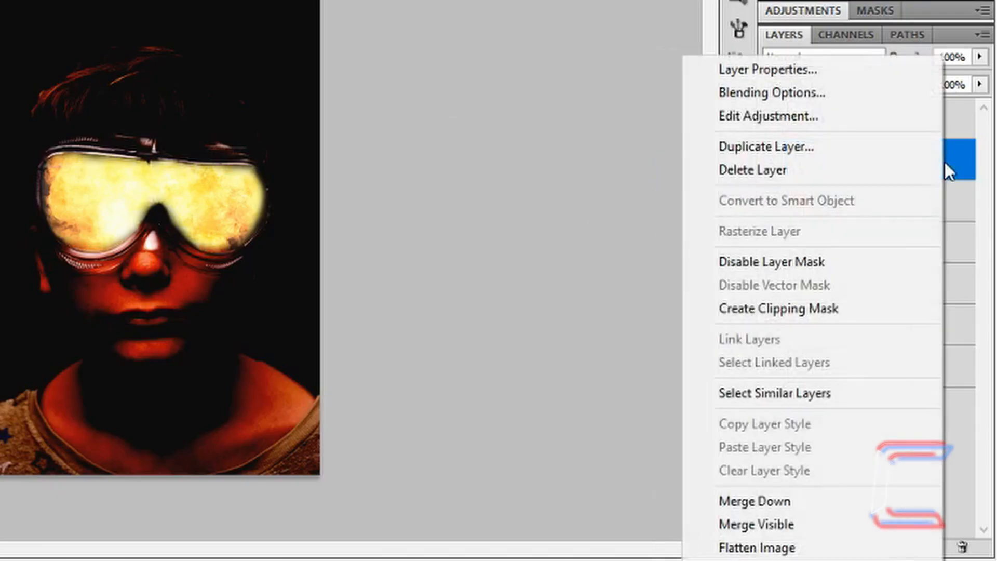
click(811, 310)
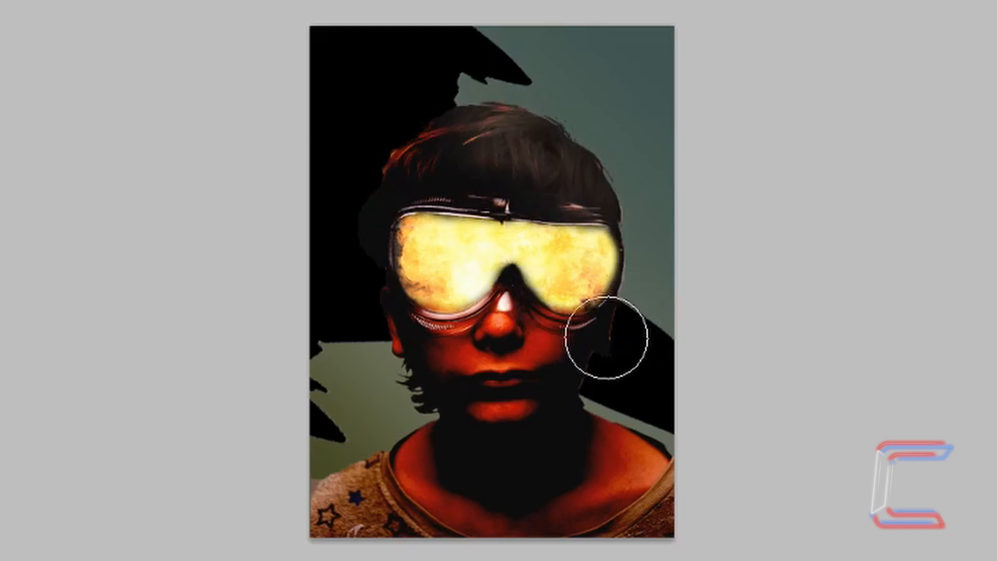
mouse_move(585, 445)
mouse_down()
mouse_move(632, 479)
mouse_move(556, 414)
mouse_move(511, 349)
mouse_move(524, 362)
mouse_move(540, 358)
mouse_move(489, 386)
mouse_move(502, 378)
mouse_move(512, 412)
mouse_up()
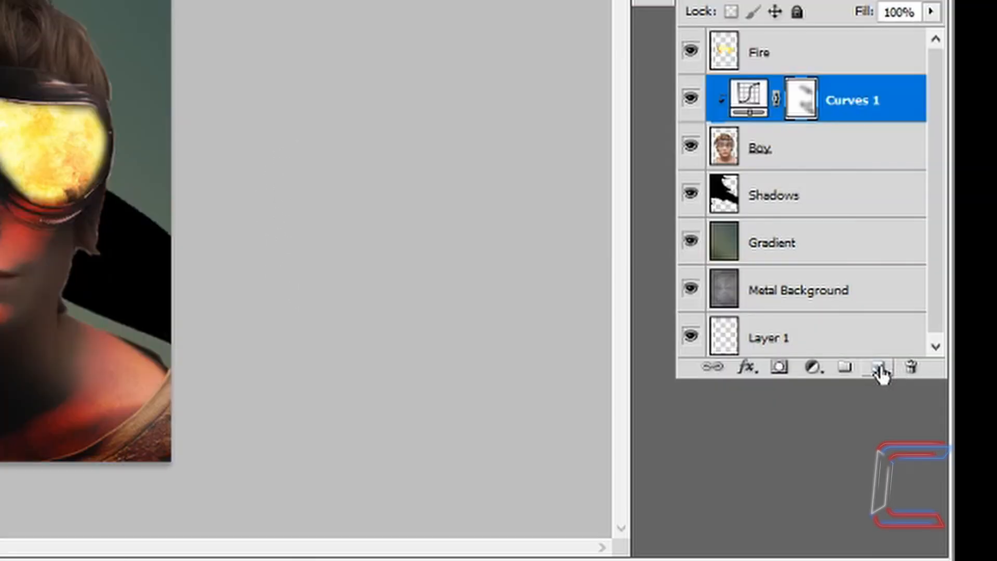
- Create a new layer above Curves 1 and name it Light Rays
click(879, 367)
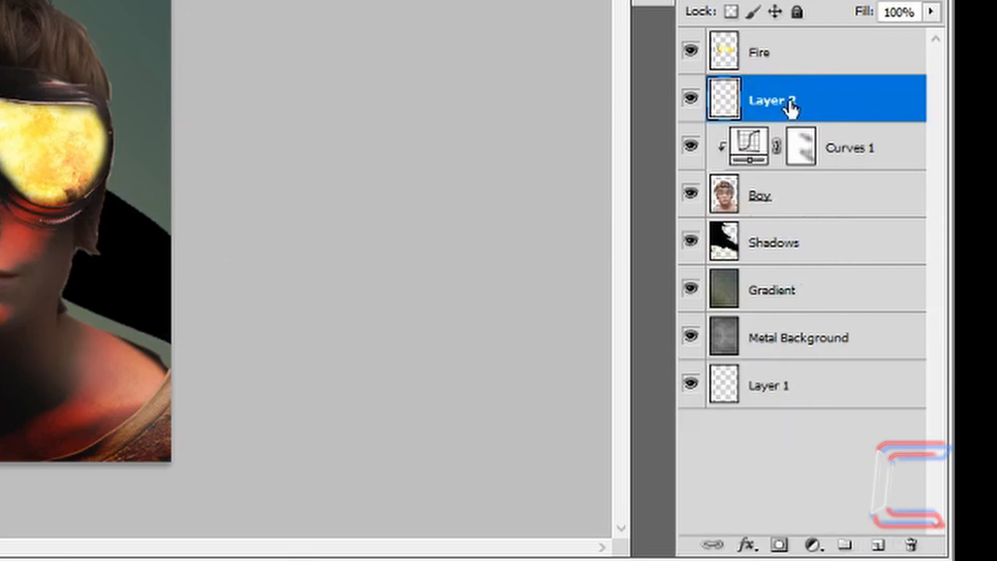
double_click(785, 101)
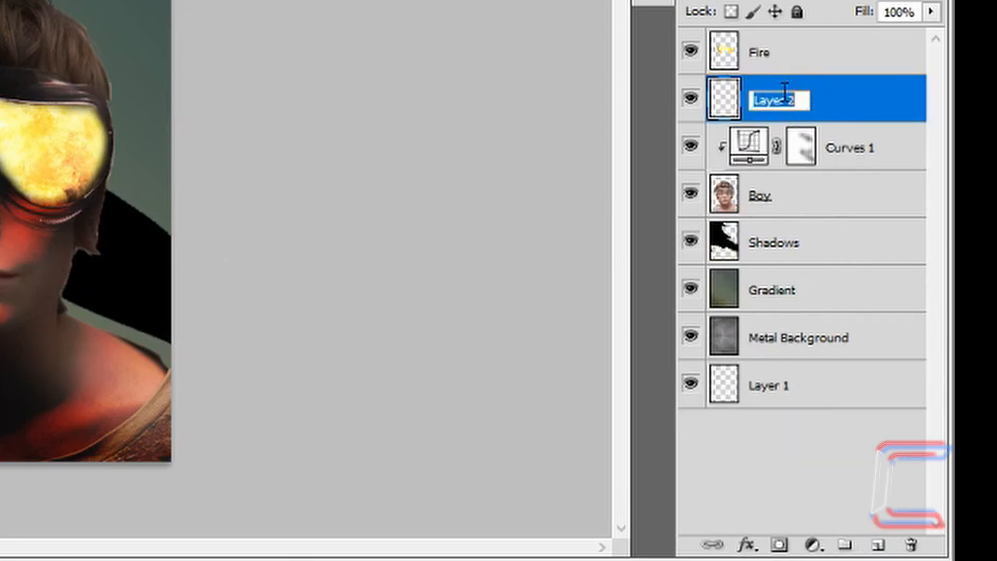
text(Light Rays)
key(Return)
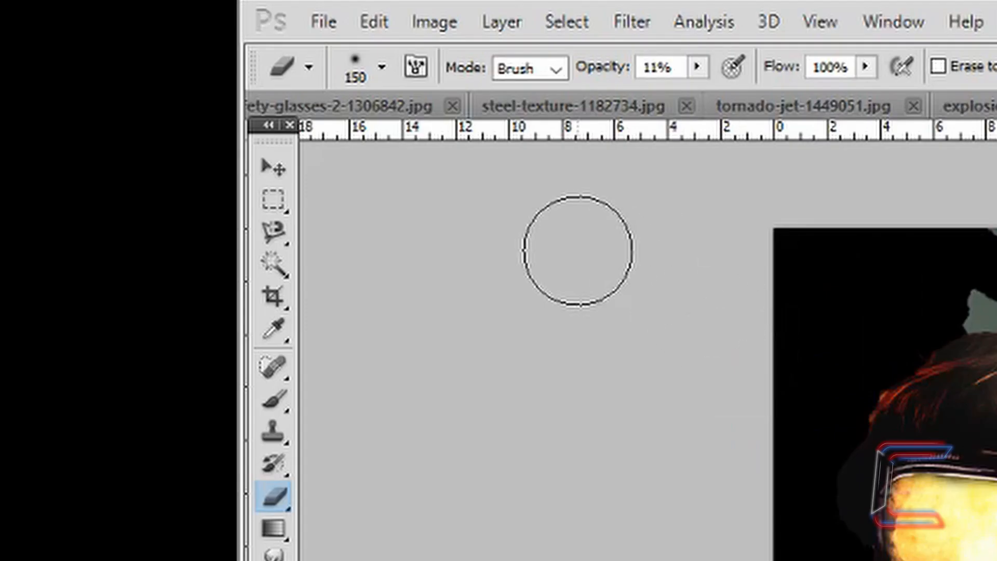
- Paint diagonal light streaks across the upper-right background on the Light Rays layer with a soft 100 px Brush
click(275, 401)
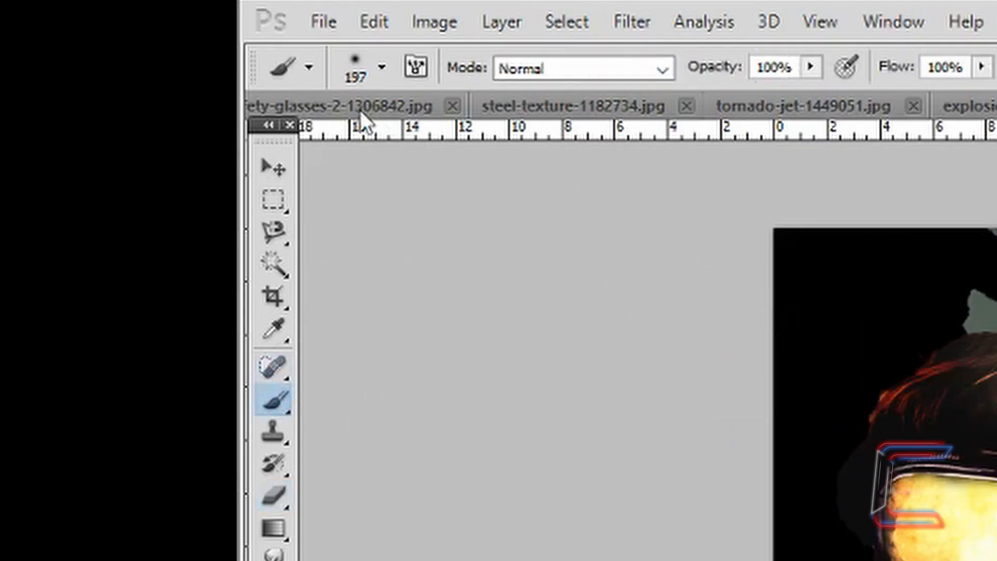
click(382, 70)
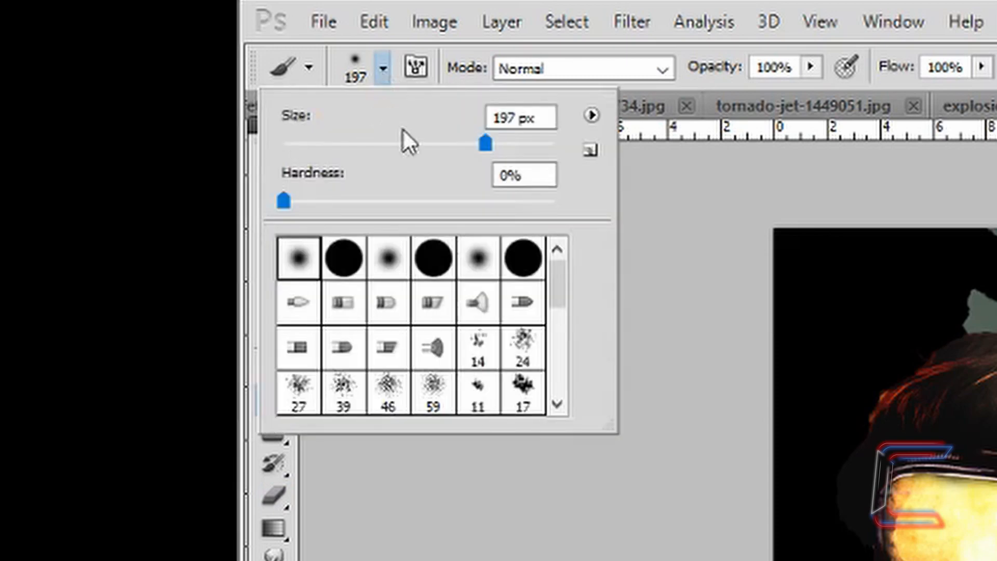
double_click(507, 117)
text(100)
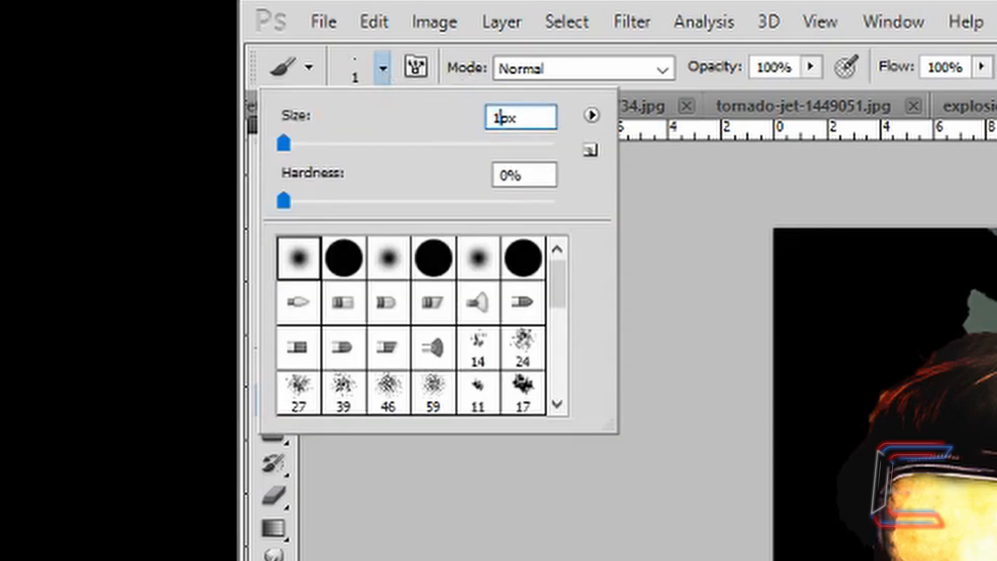
key(Return)
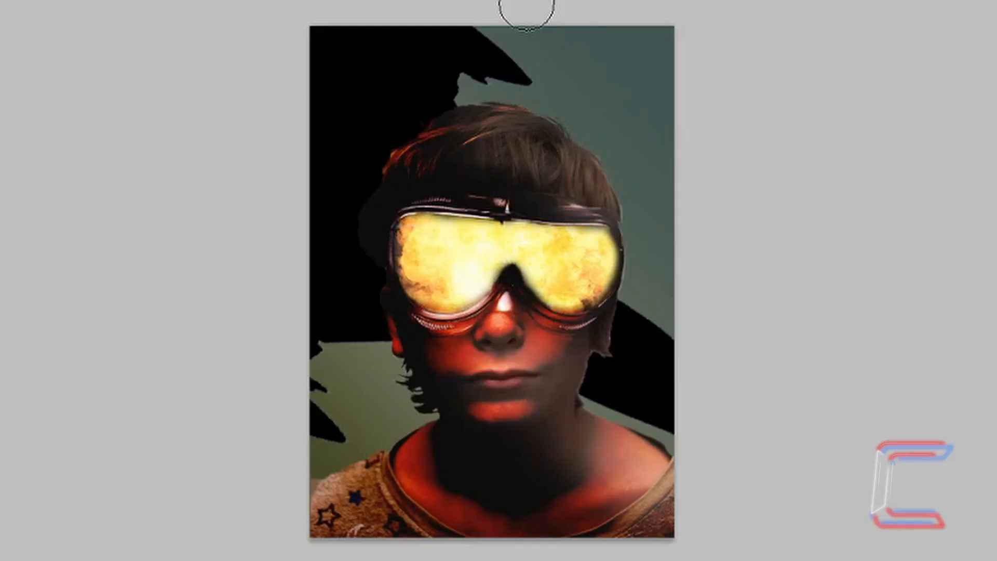
drag(525, 6, 721, 133)
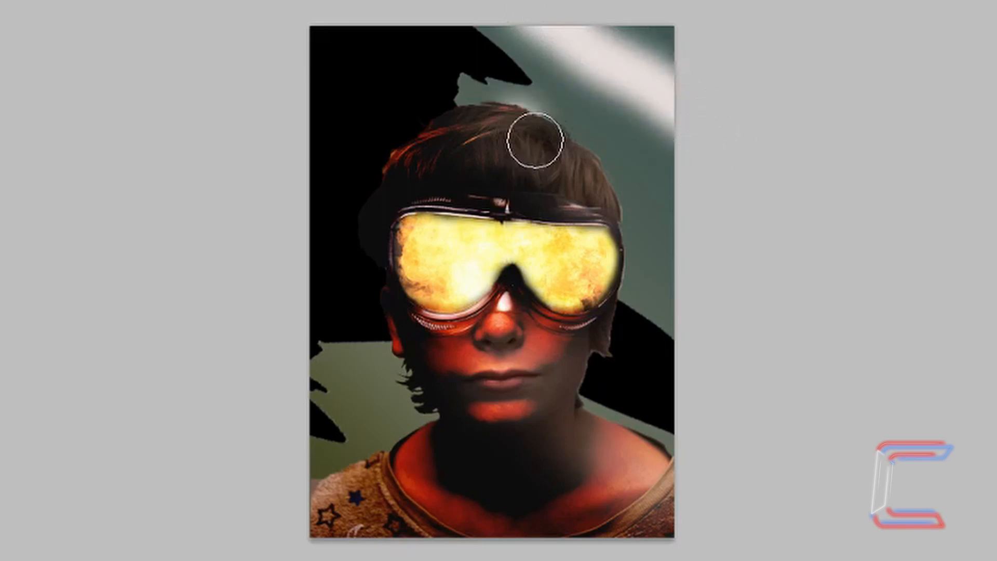
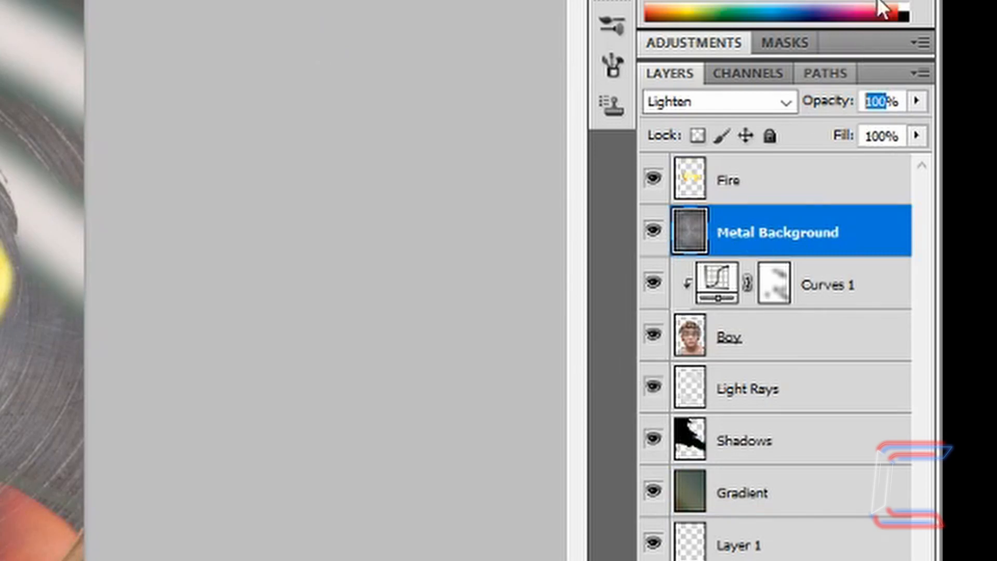
- Set the Metal Background layer's opacity to 40%
text(40)
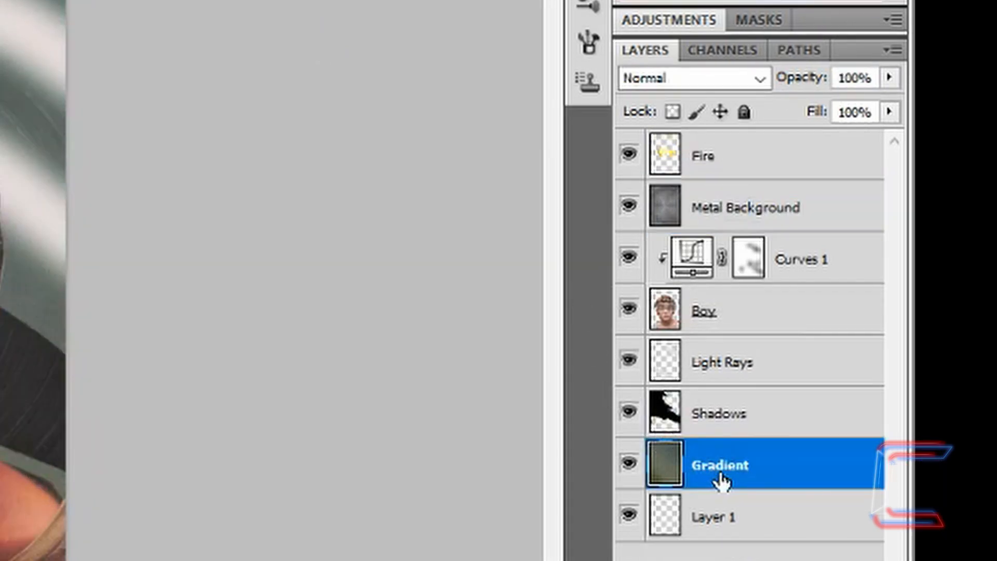
- Move the Gradient layer directly above Metal Background and set its blend mode to Color
drag(721, 482, 694, 199)
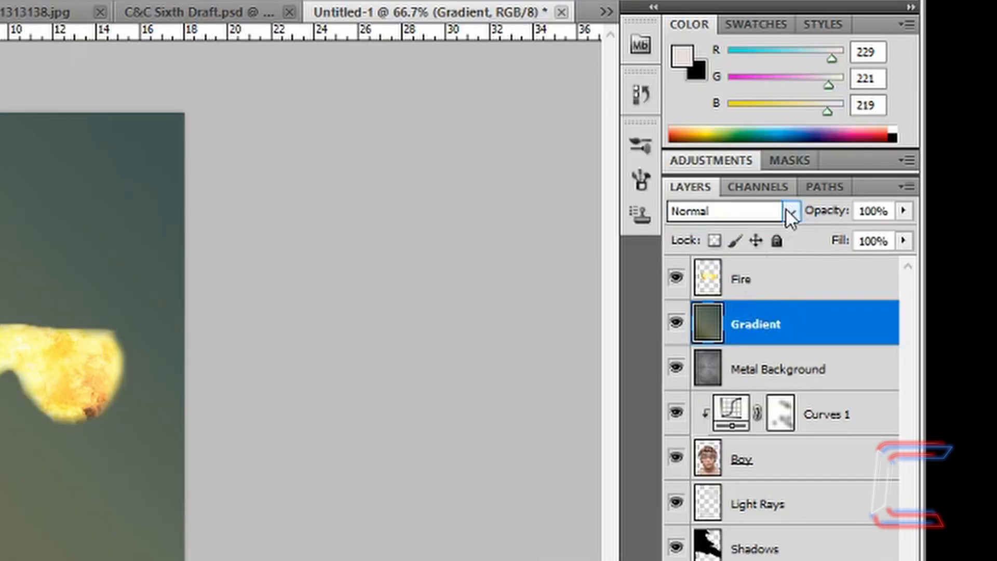
click(786, 209)
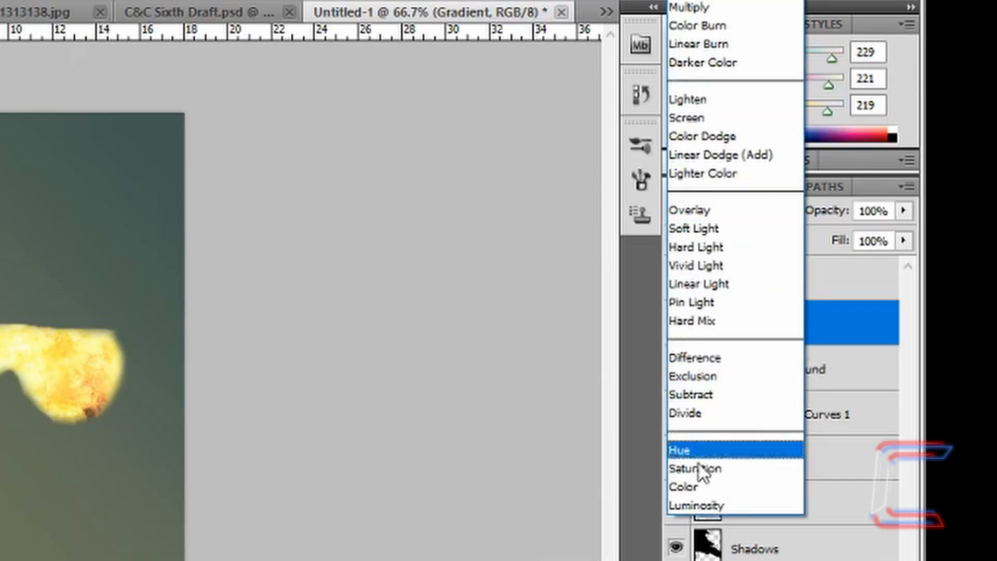
click(691, 486)
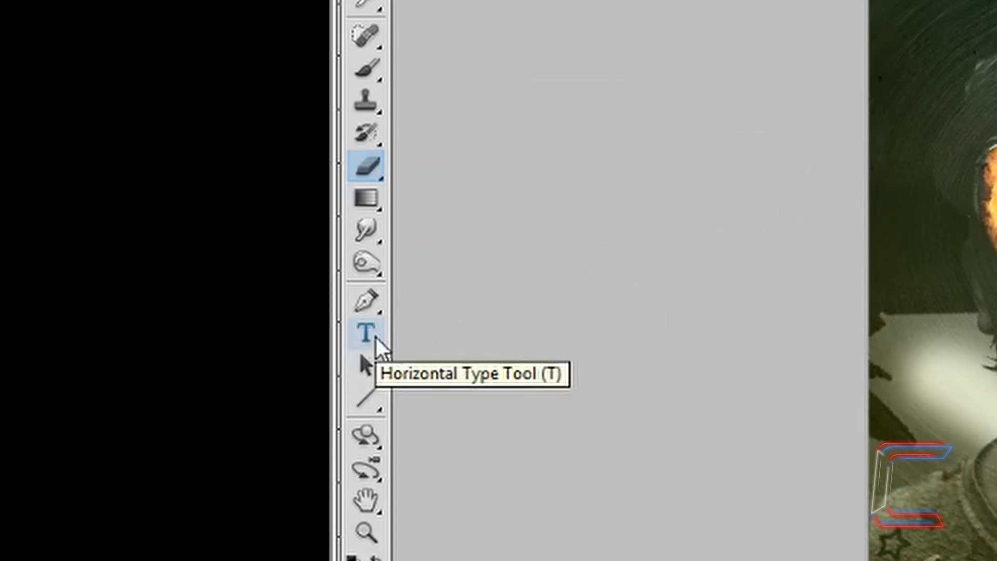
- Add a letter C in colour #9fa043 over the dark upper-left area of the poster and rasterize its type layer
click(375, 336)
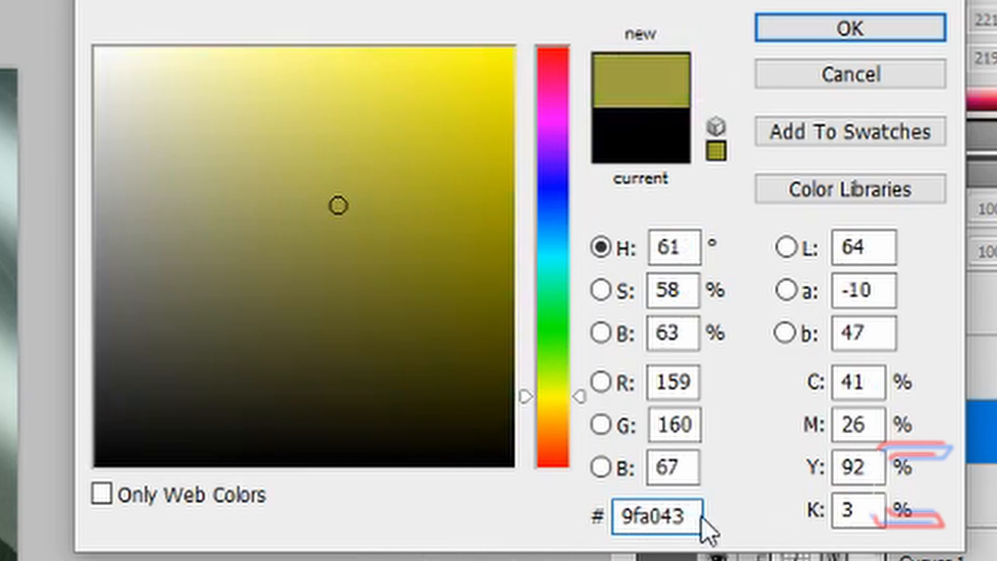
click(855, 30)
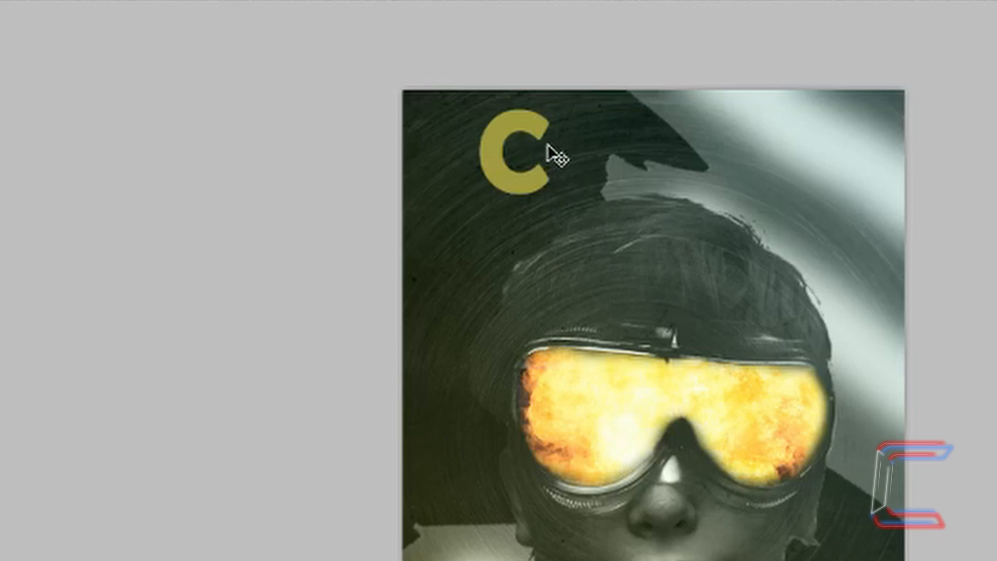
right_click(846, 237)
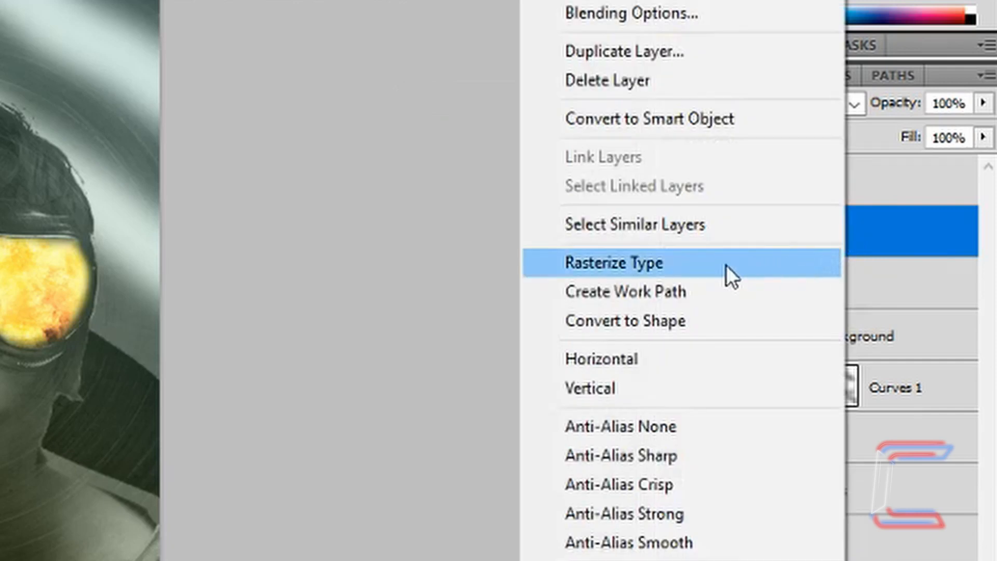
click(702, 265)
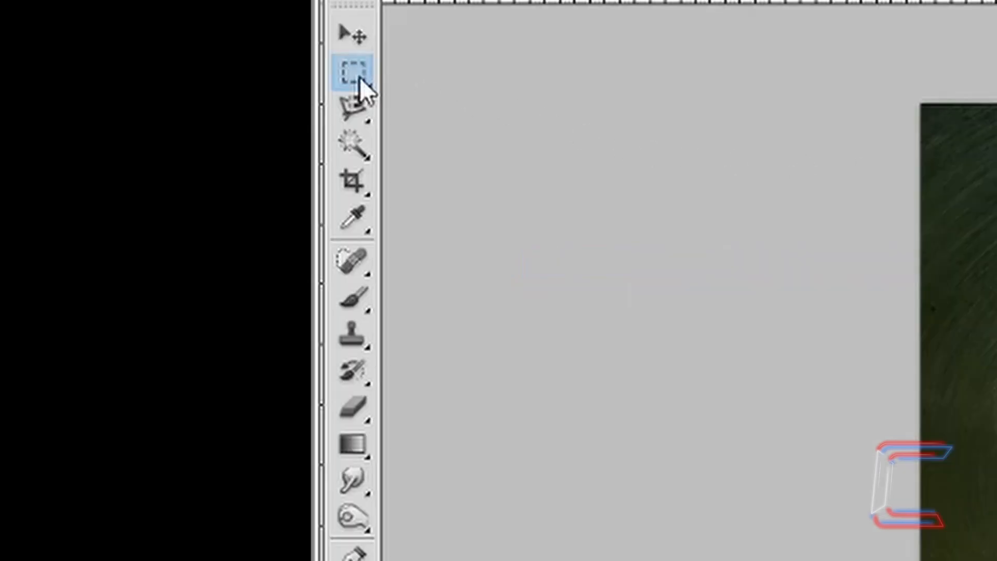
- Cut off the open ends of the letter C vertically using a rectangular marquee selection, then clear the selection
right_click(359, 77)
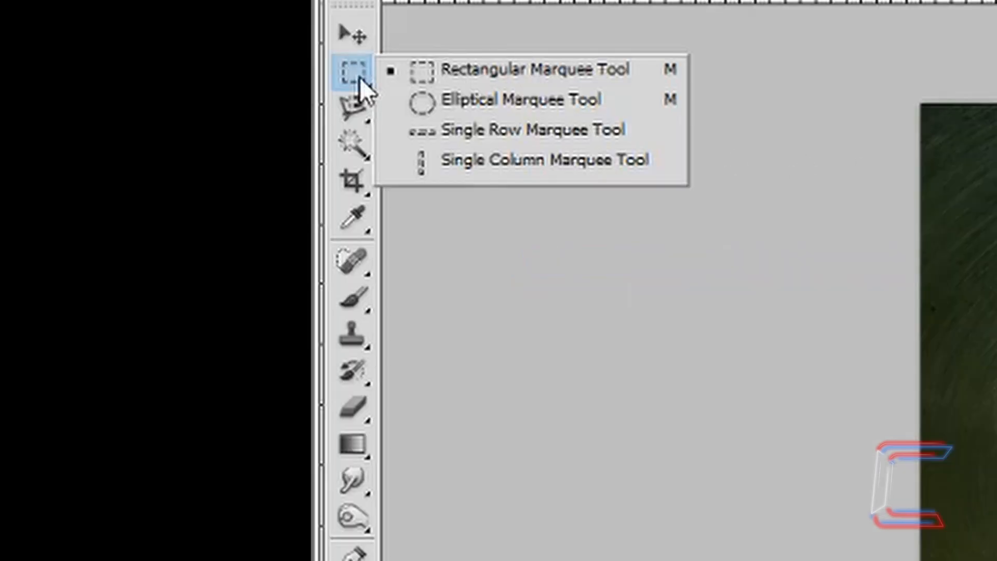
click(488, 67)
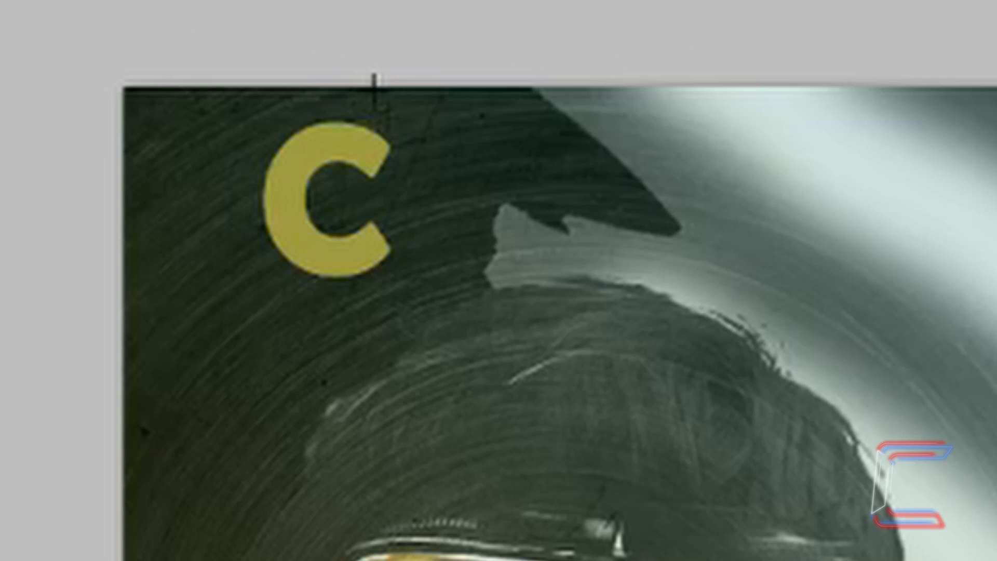
drag(372, 87, 444, 324)
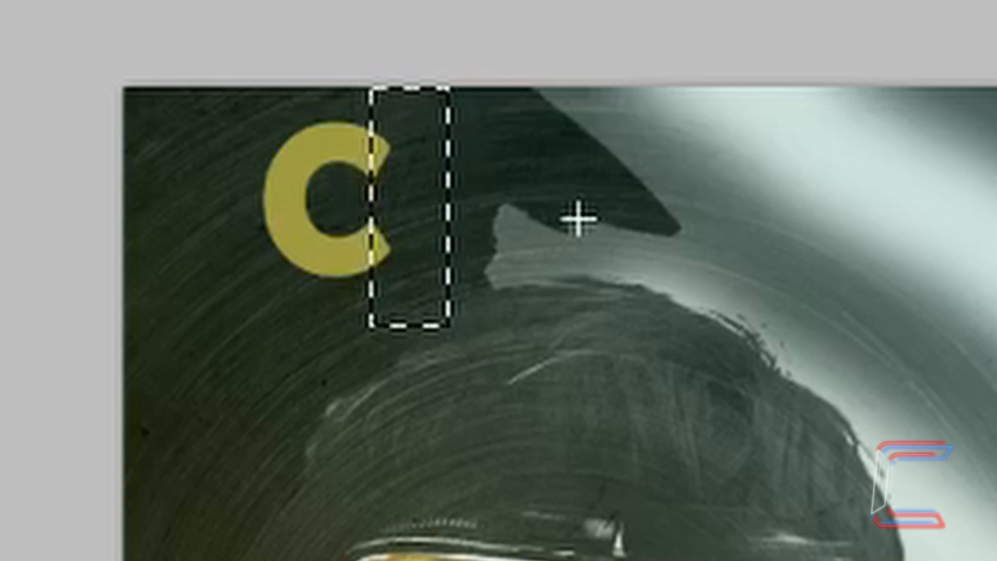
key(Delete)
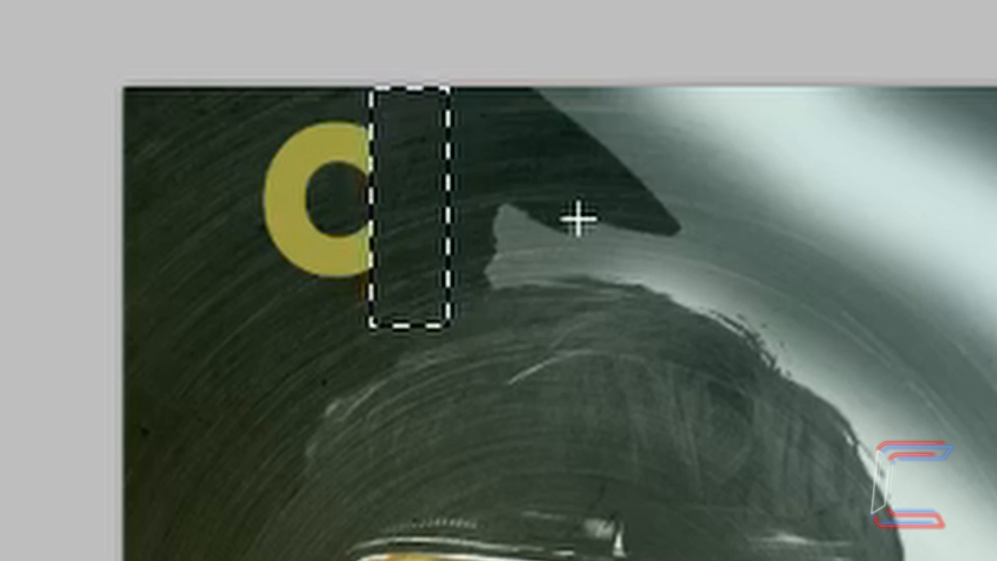
key(ctrl+d)
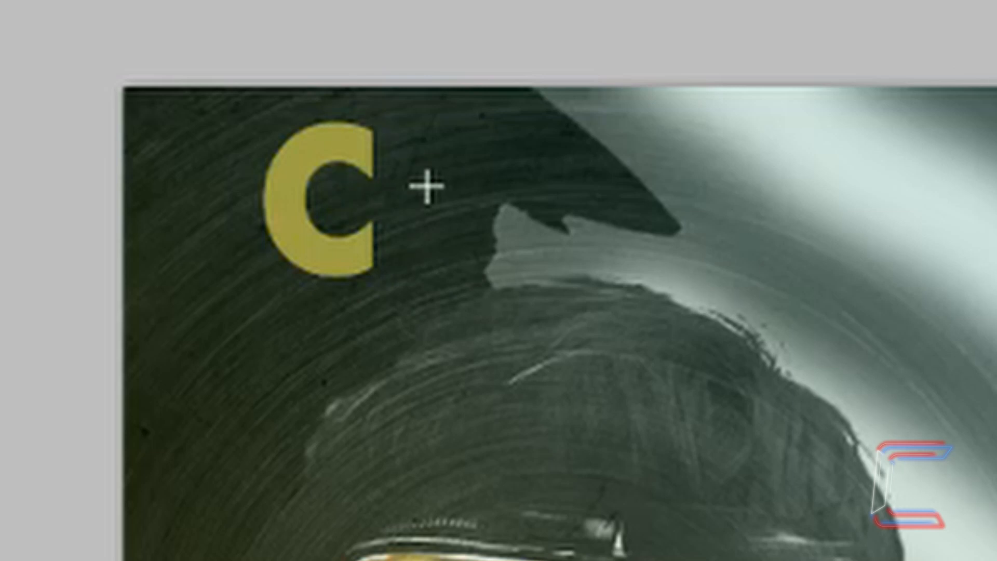
- Squash the letter C vertically to about three quarters of its height, keeping its base in place
key(v)
key(ctrl+t)
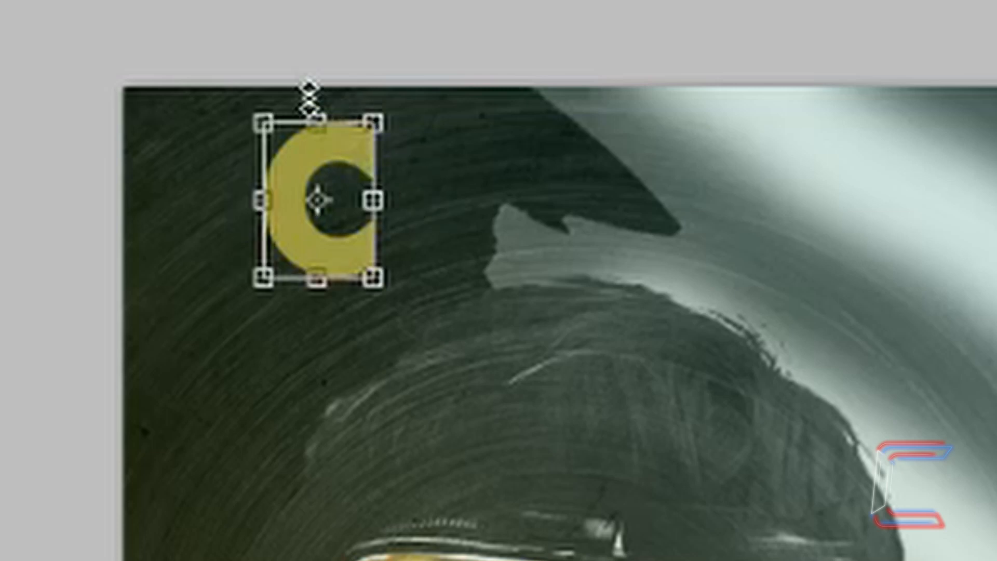
drag(318, 118, 319, 153)
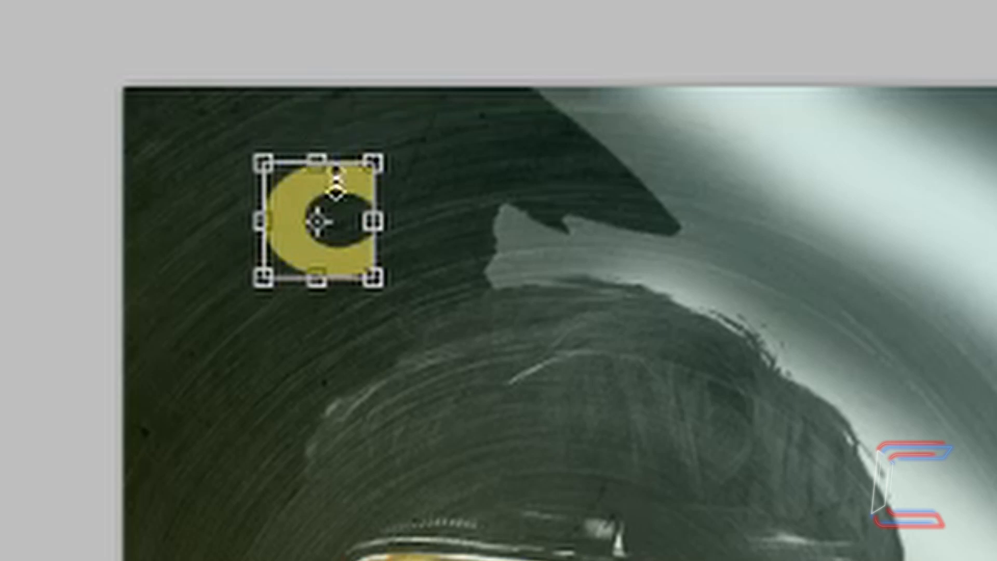
key(Return)
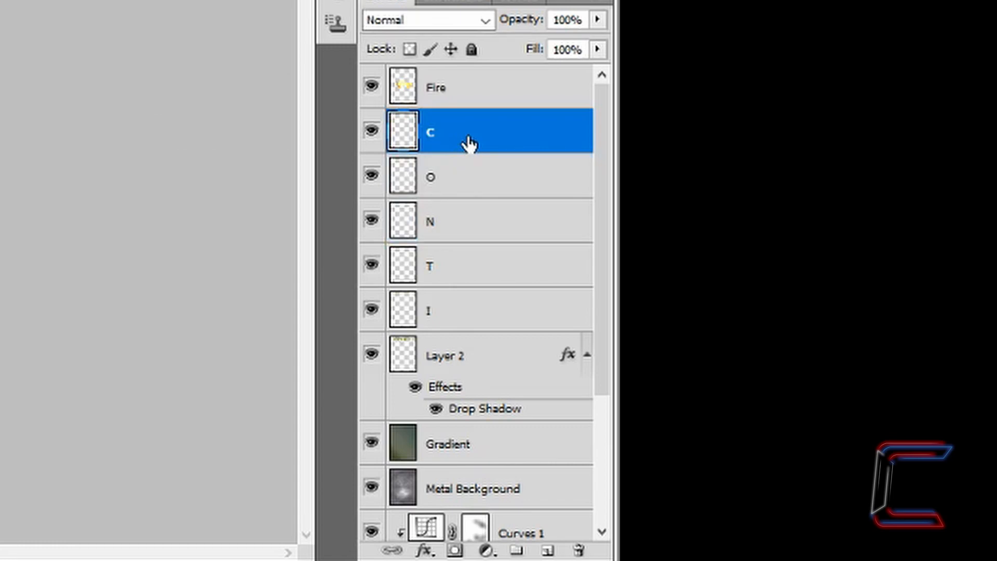
- Merge the C, O, N, T and I letter layers into a single layer
shift+click(453, 174)
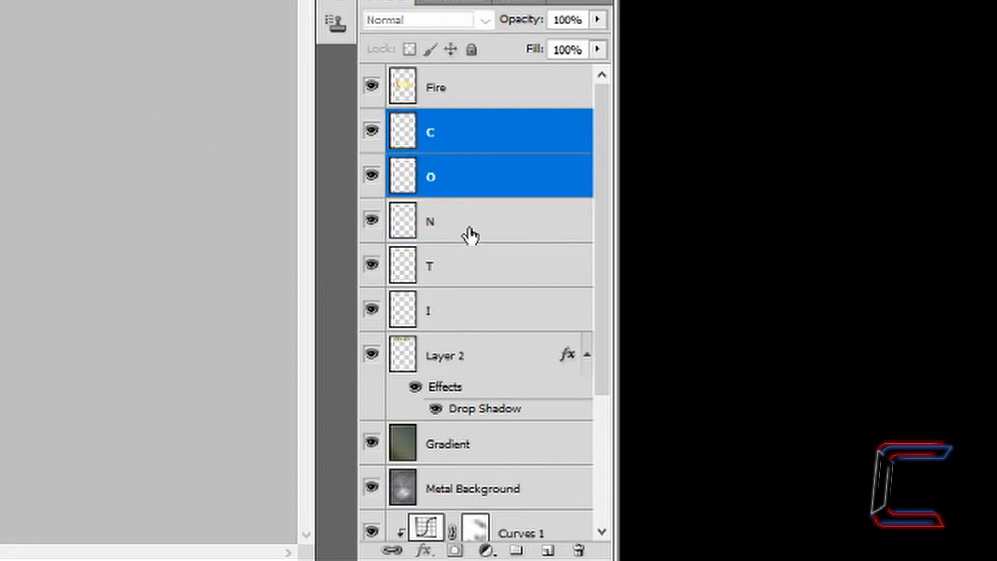
shift+click(469, 230)
shift+click(461, 271)
shift+click(453, 313)
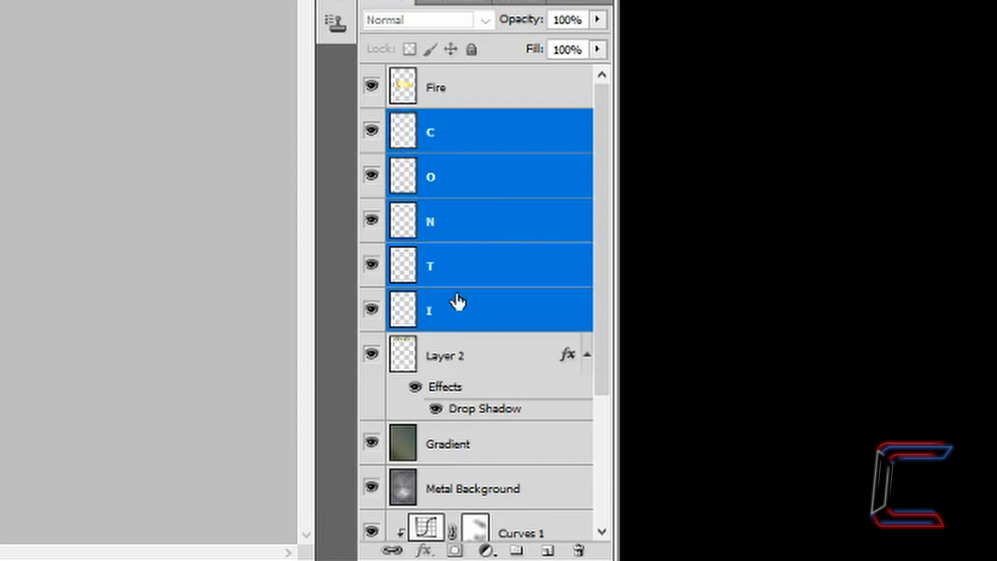
right_click(464, 254)
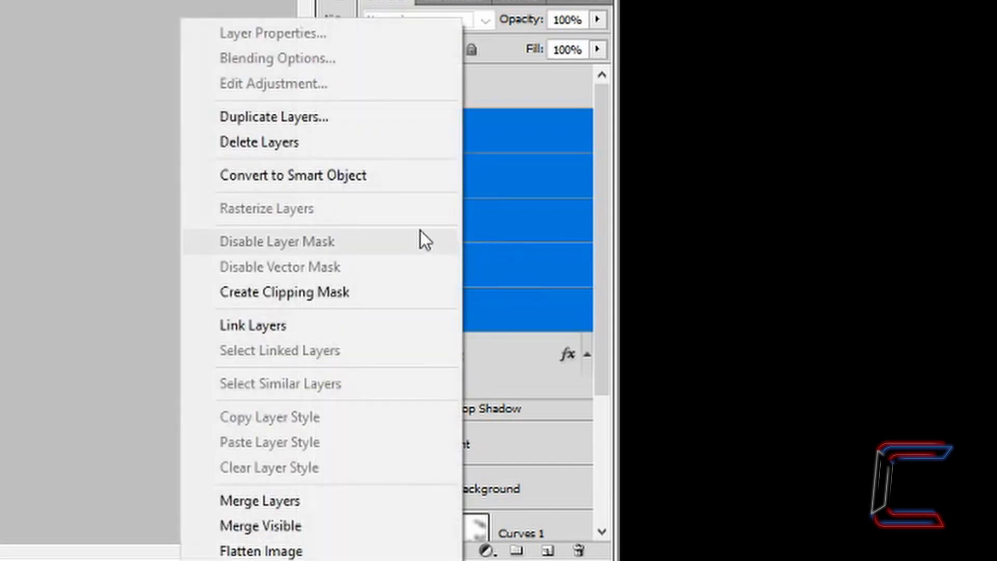
click(288, 499)
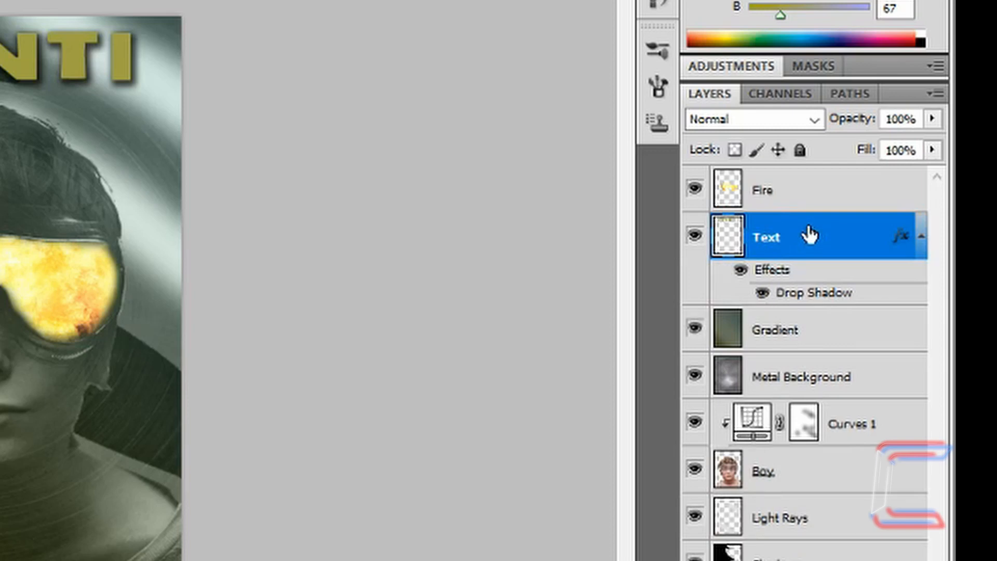
- Review the Drop Shadow settings in the Text layer's style and close them
double_click(809, 232)
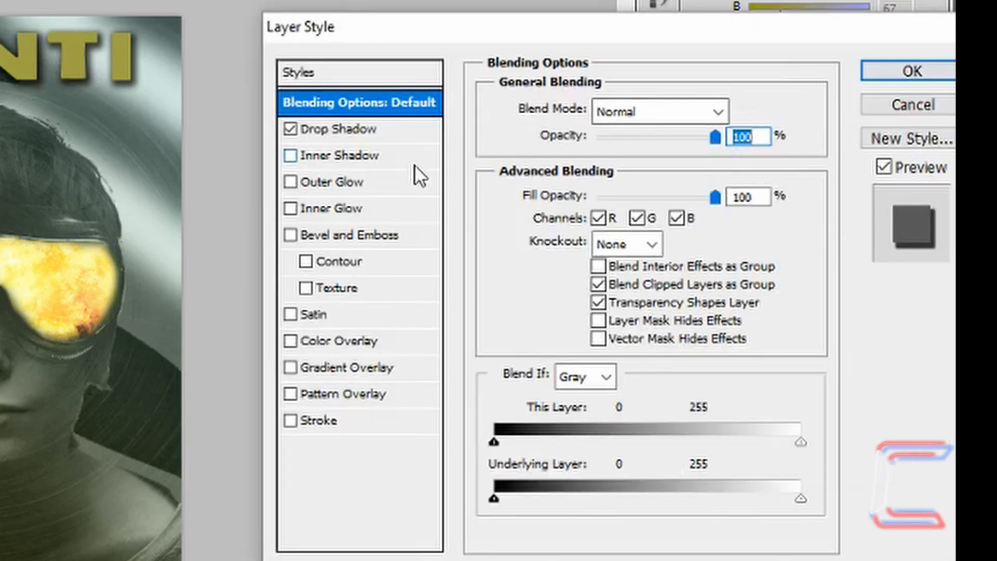
click(366, 131)
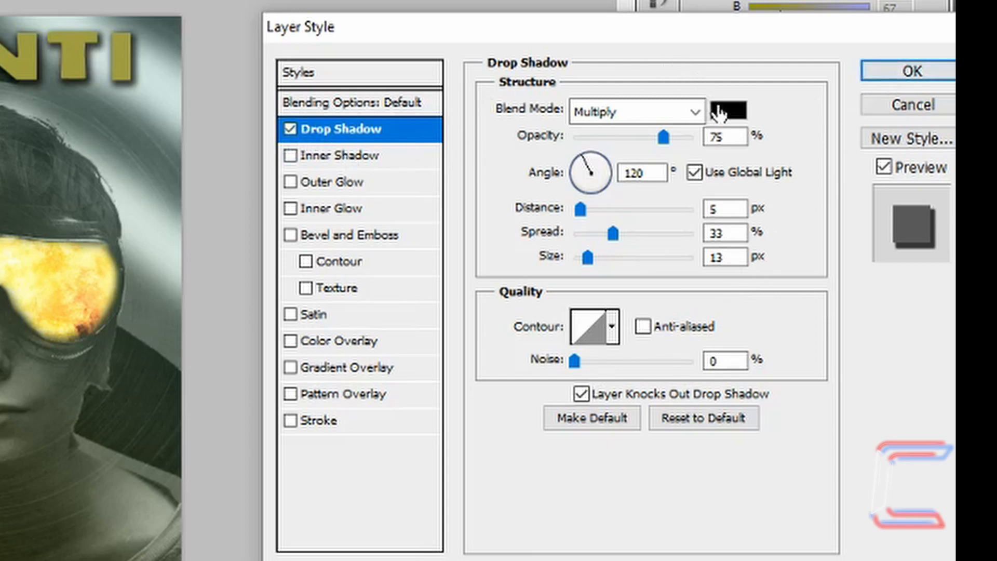
click(867, 64)
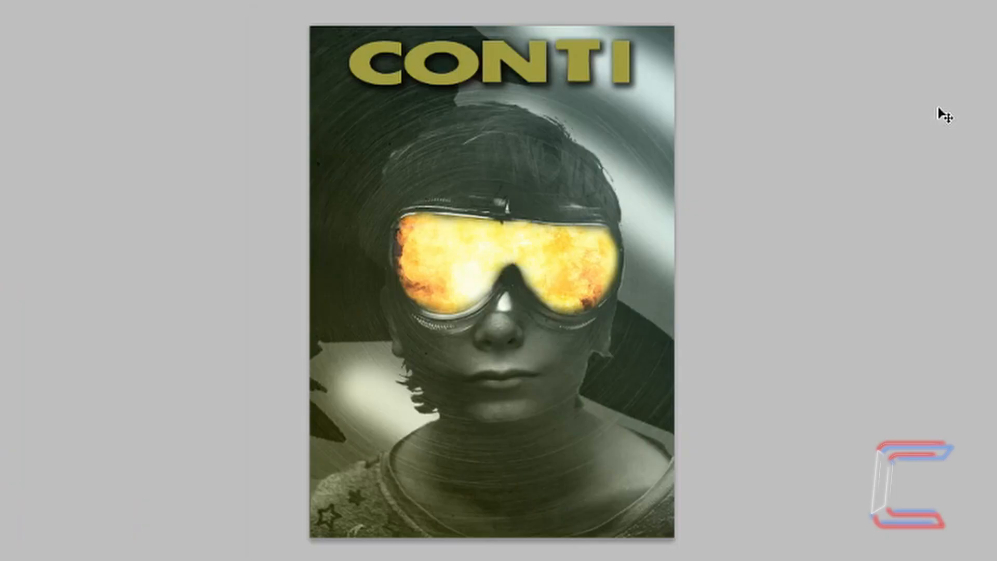